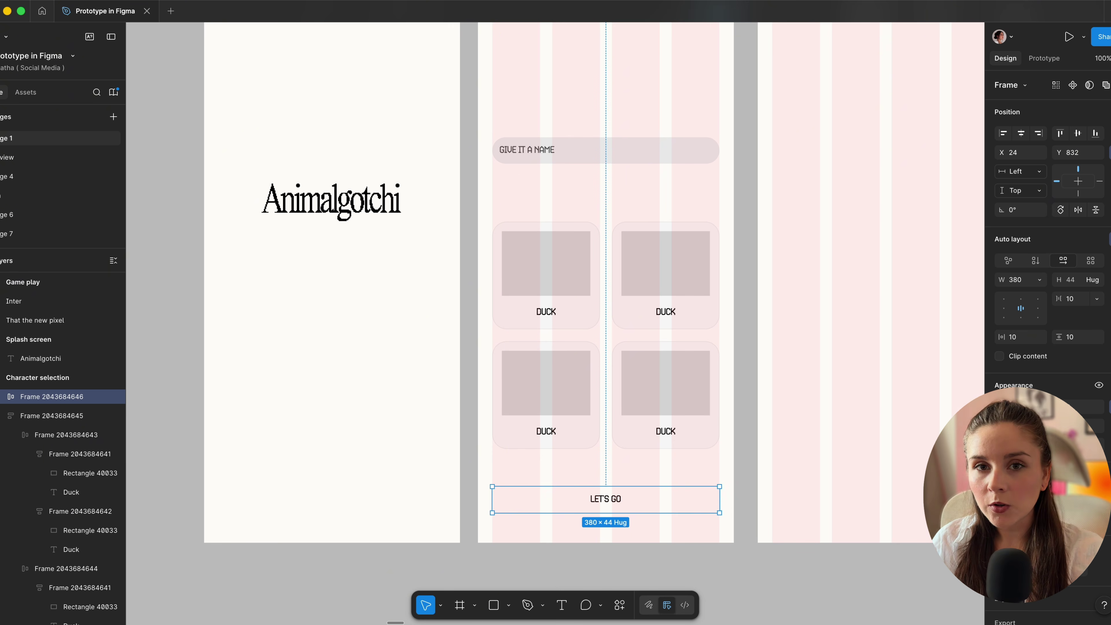
# Fill the LET'S GO button with blue and set its label colour to white (FFFFFF)
pyautogui.click(1109, 475)
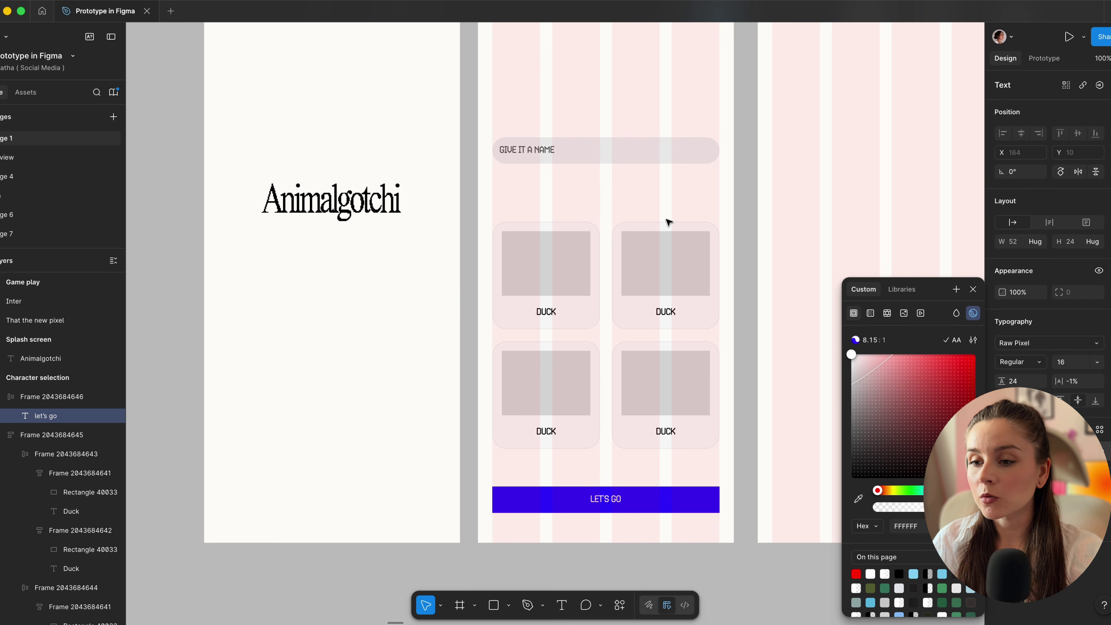
pyautogui.click(668, 223)
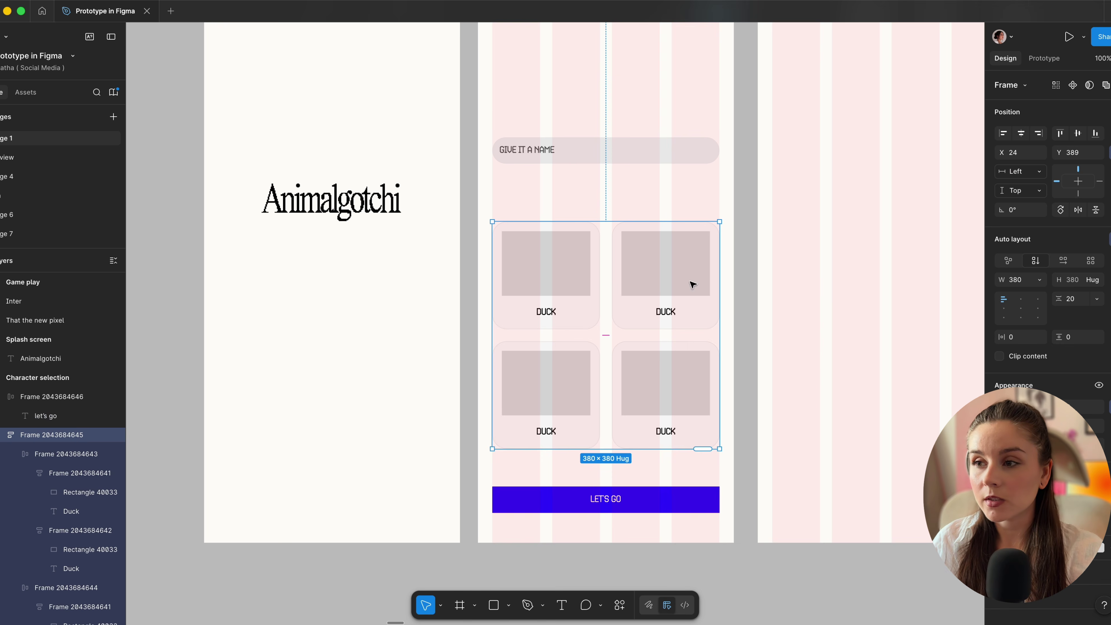
pyautogui.click(664, 495)
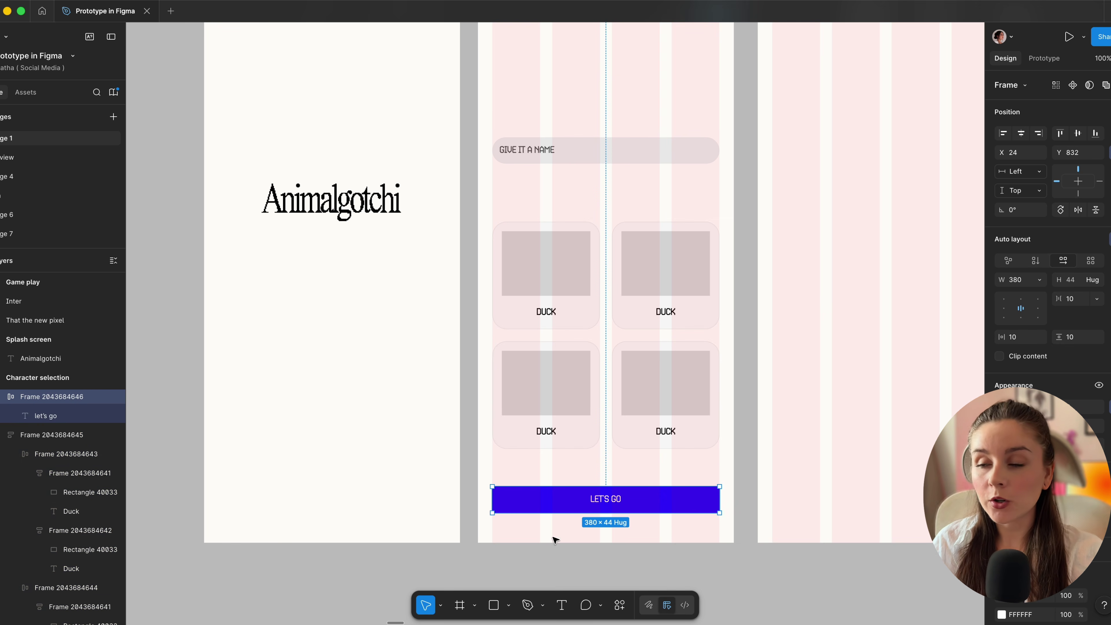
# Search the installed fonts for "th" for the LET'S GO label
pyautogui.doubleClick(604, 504)
pyautogui.click(1029, 344)
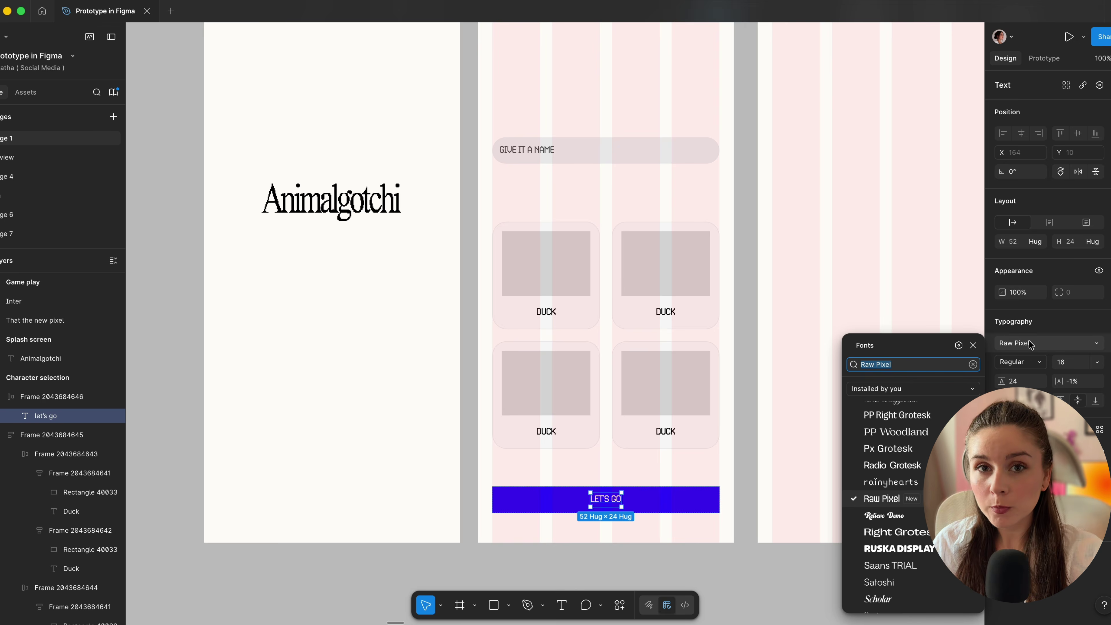
pyautogui.write('th')
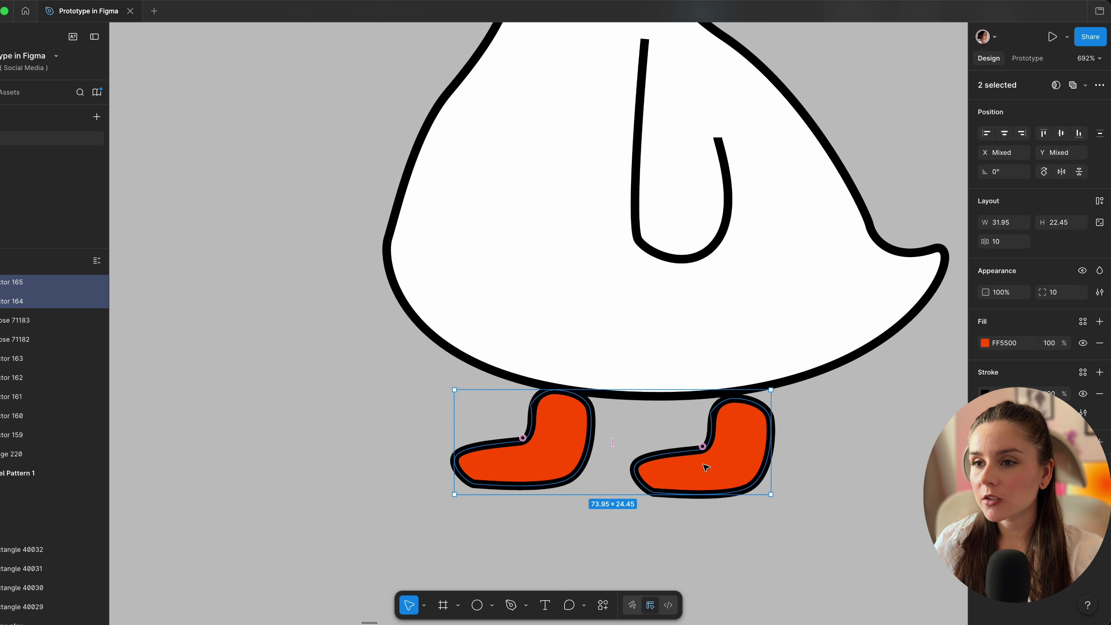
# Select the whole duck drawing and shrink its frame in the first pet card to 156 × 113
pyautogui.moveTo(773, 570); pyautogui.dragTo(340, 32)
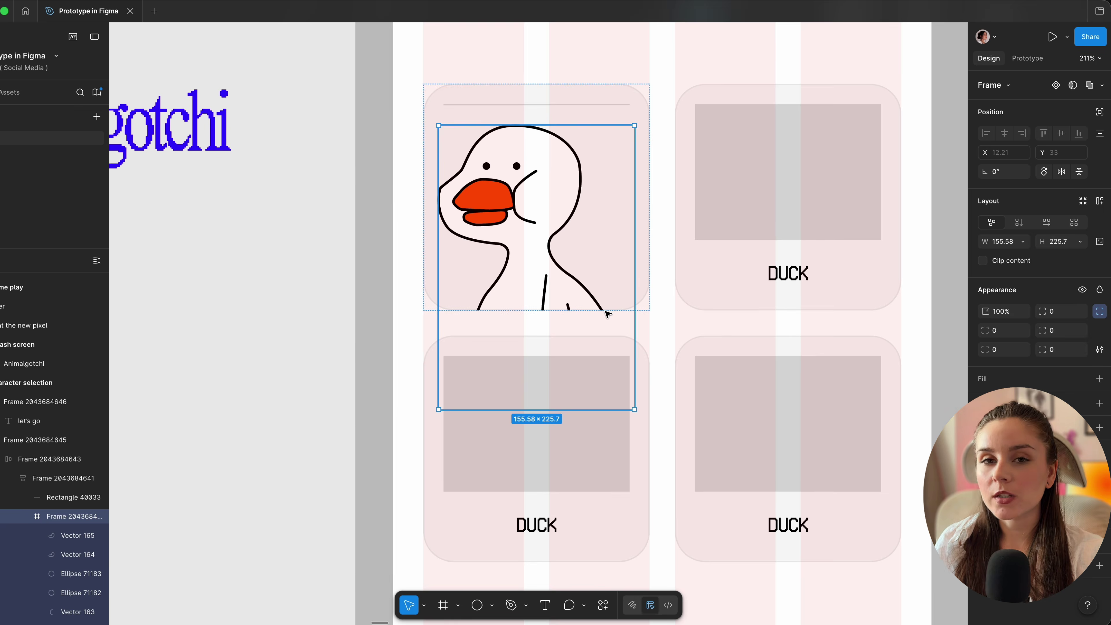
pyautogui.moveTo(536, 409); pyautogui.dragTo(565, 305)
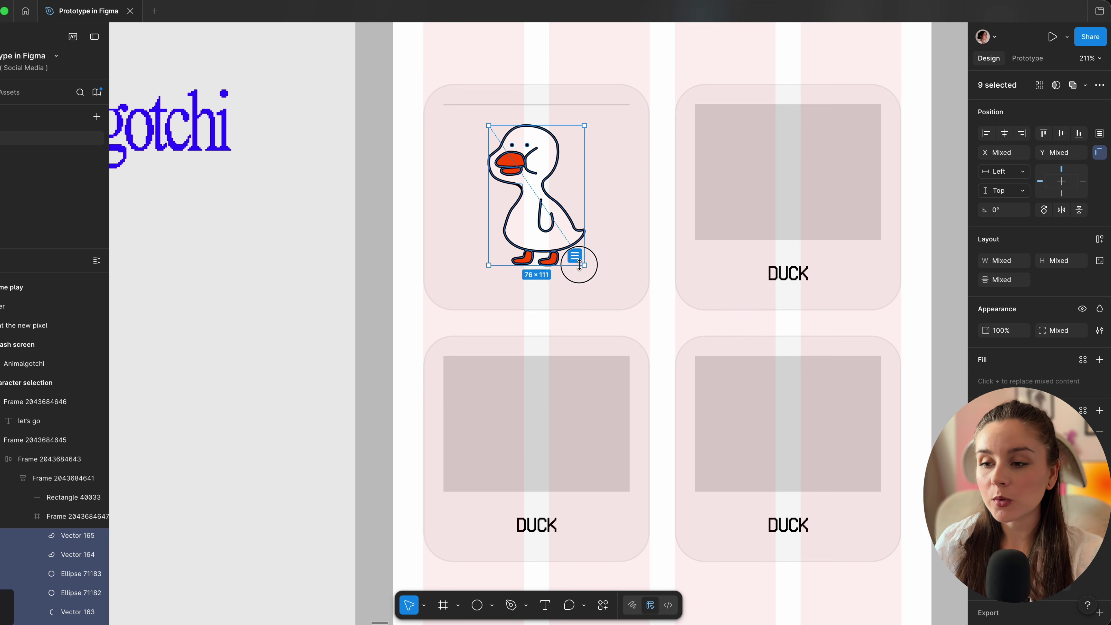
pyautogui.click(612, 129)
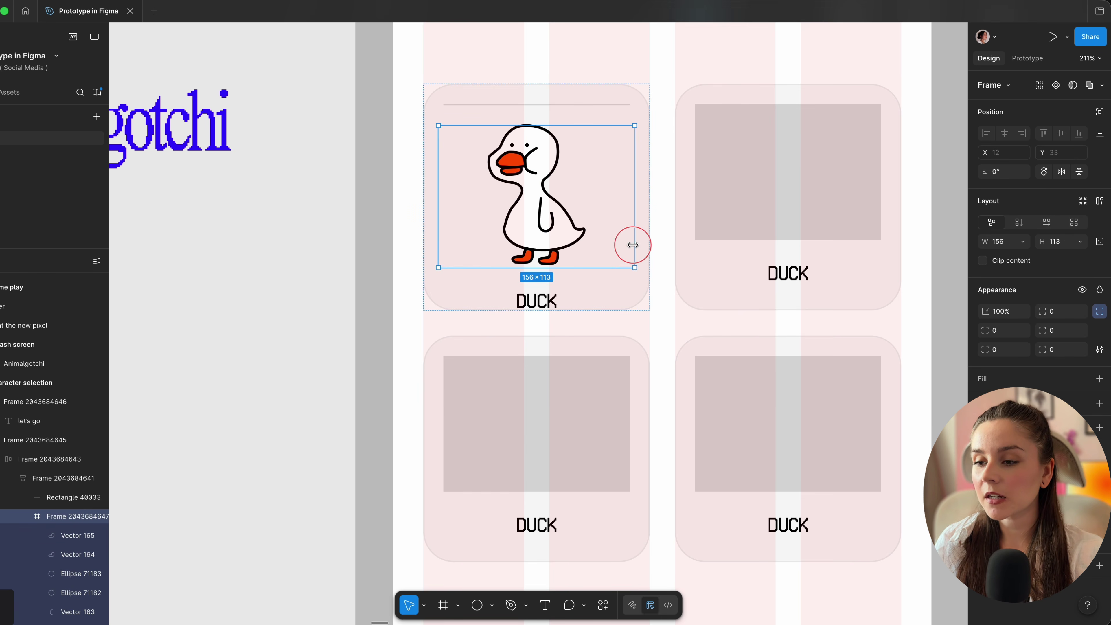
# Open the duck's head-and-body outline inside the first card for vector point editing
pyautogui.scroll(5, 633, 244)
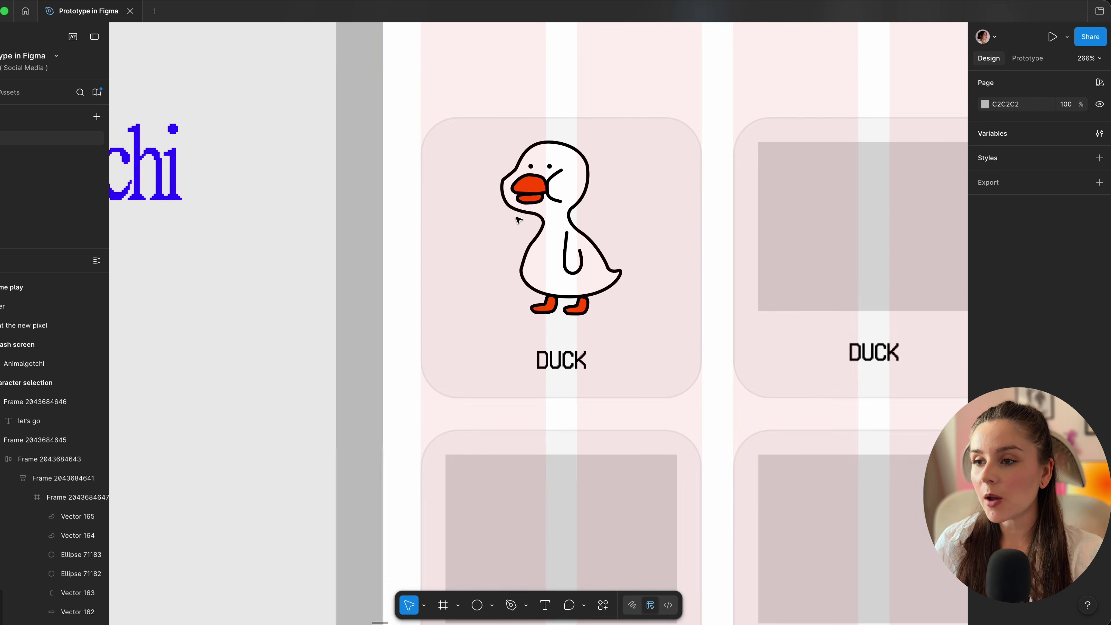
pyautogui.scroll(5, 536, 197)
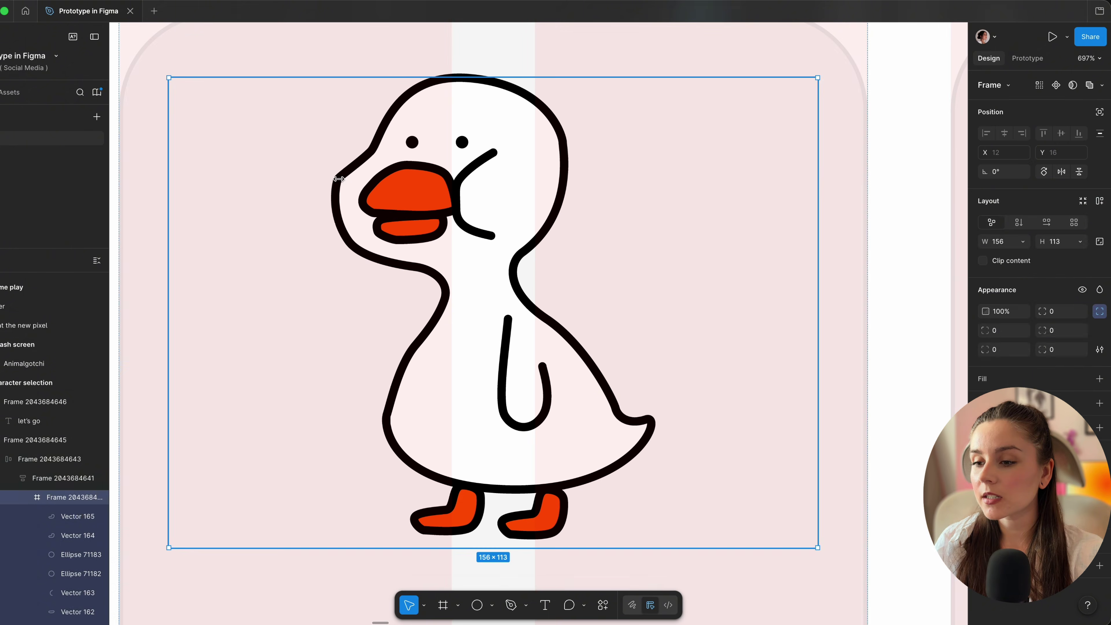
pyautogui.press('Return')
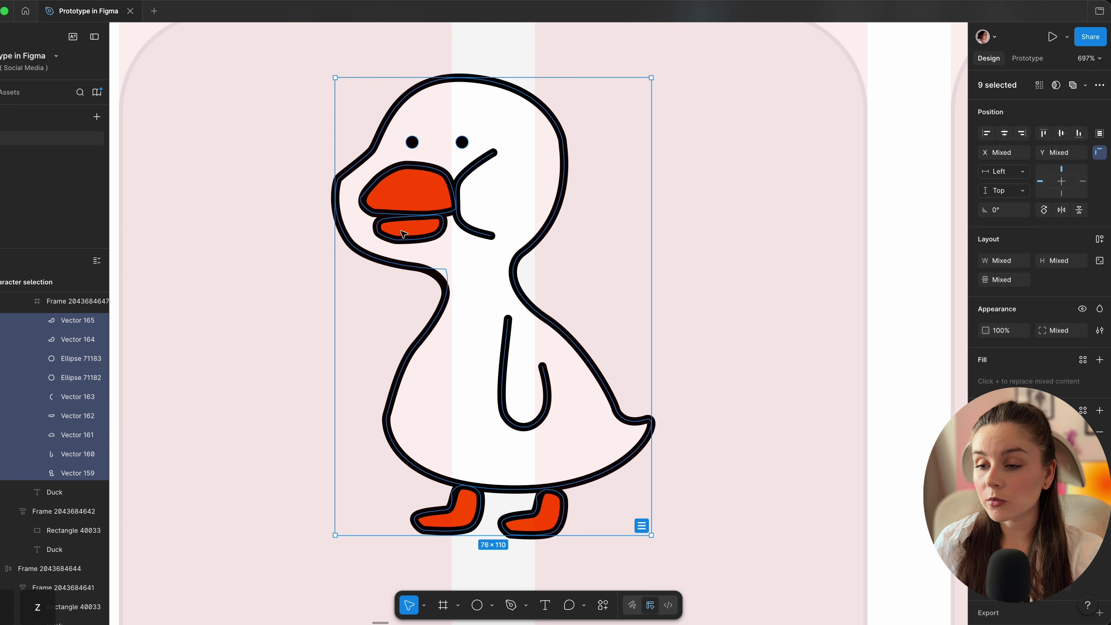
pyautogui.doubleClick(340, 177)
pyautogui.scroll(4, 340, 177)
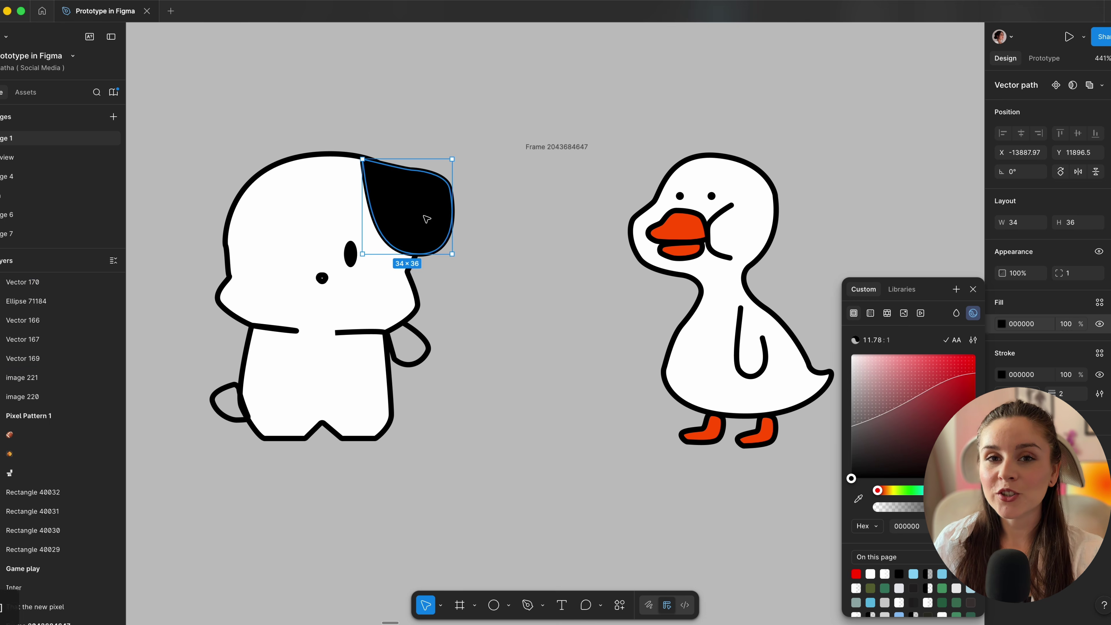
# Duplicate the dog's black ear and its arm, placing the copies on the opposite side of the body
pyautogui.moveTo(409, 210); pyautogui.dragTo(260, 218)
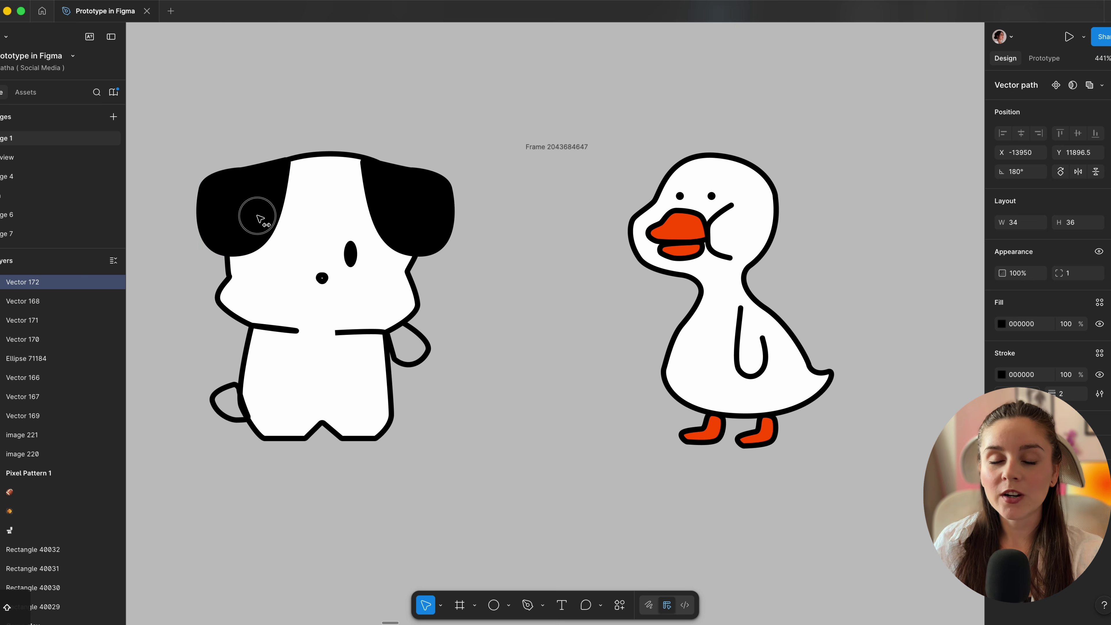
pyautogui.click(393, 361)
pyautogui.press('super+d')
pyautogui.keyDown('shift'); pyautogui.click(222, 336); pyautogui.keyUp('shift')
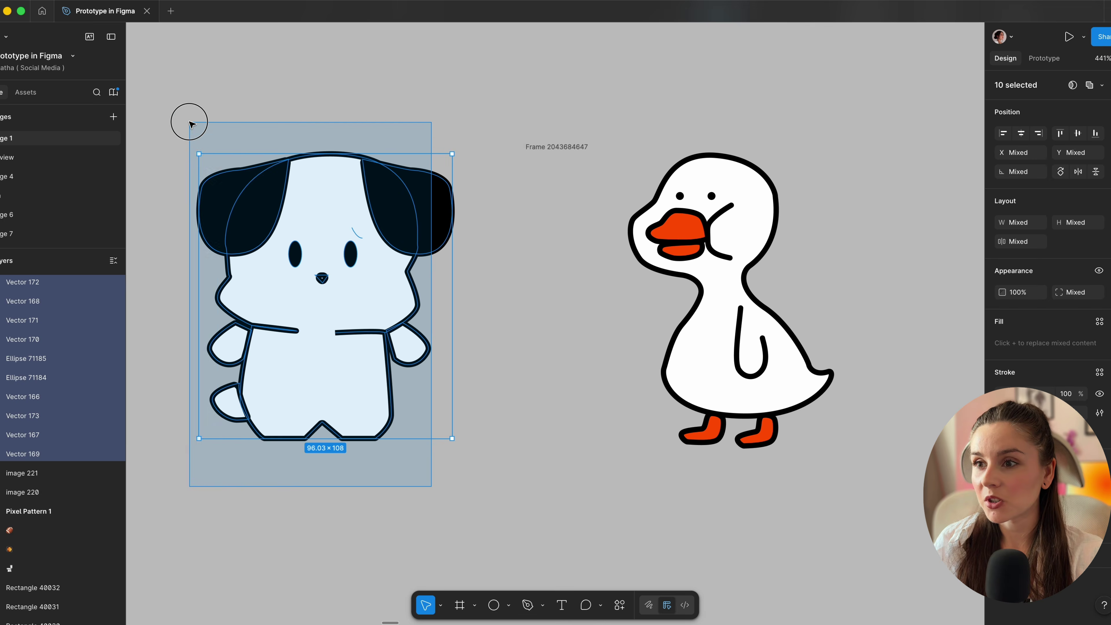
# Bring the dog's eyebrow line to the front and place a mirrored copy above the other eye
pyautogui.moveTo(188, 119); pyautogui.dragTo(193, 122)
pyautogui.doubleClick(336, 235)
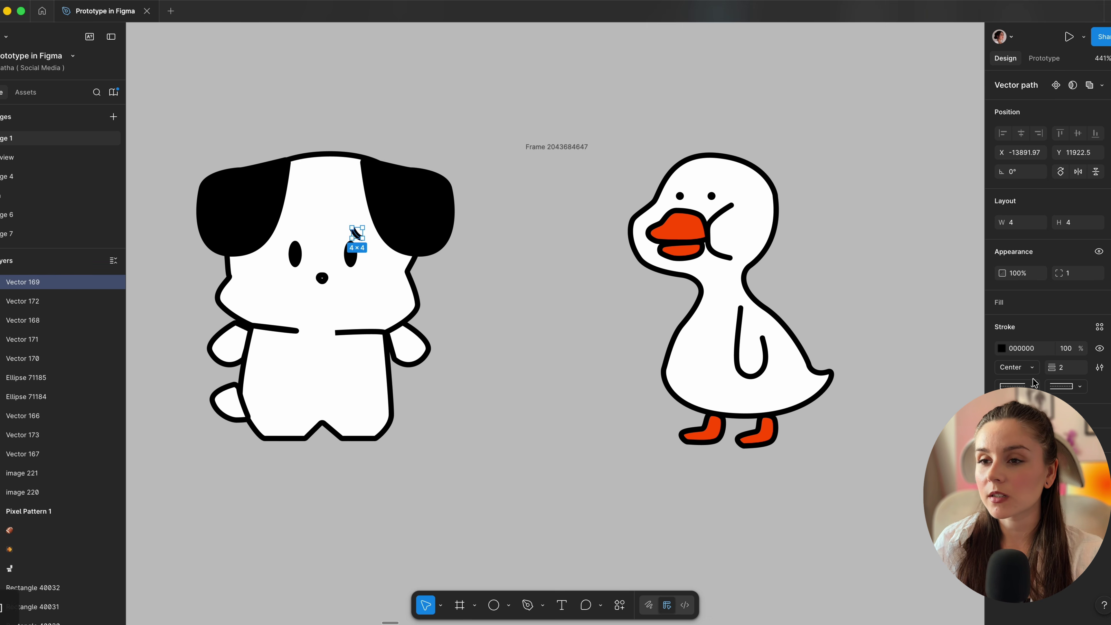
pyautogui.press('Escape')
pyautogui.press('super+a')
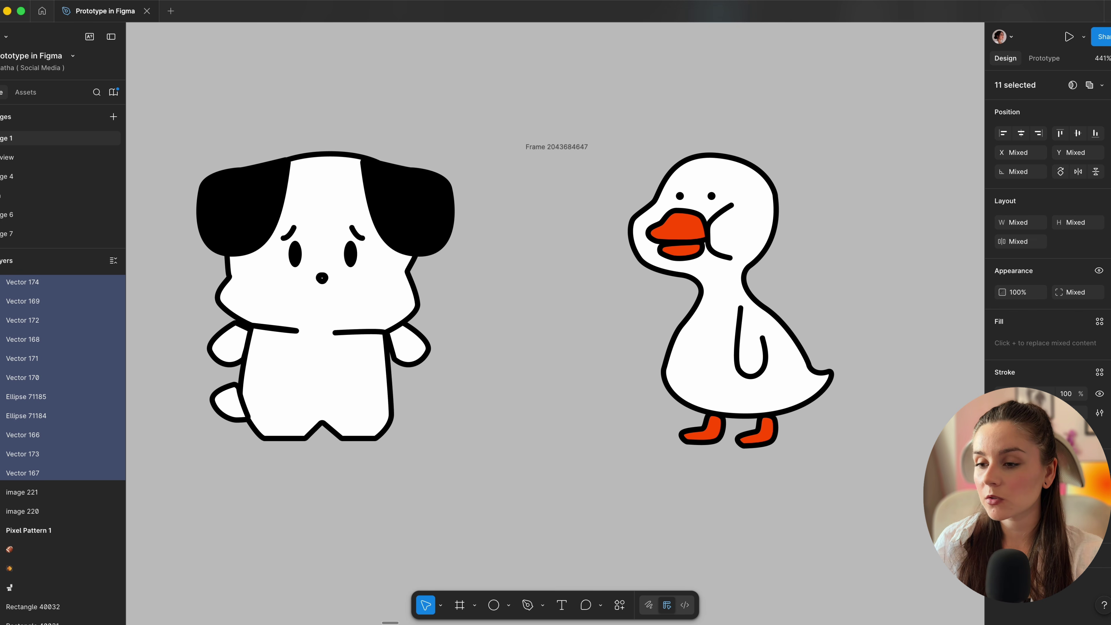
pyautogui.click(506, 261)
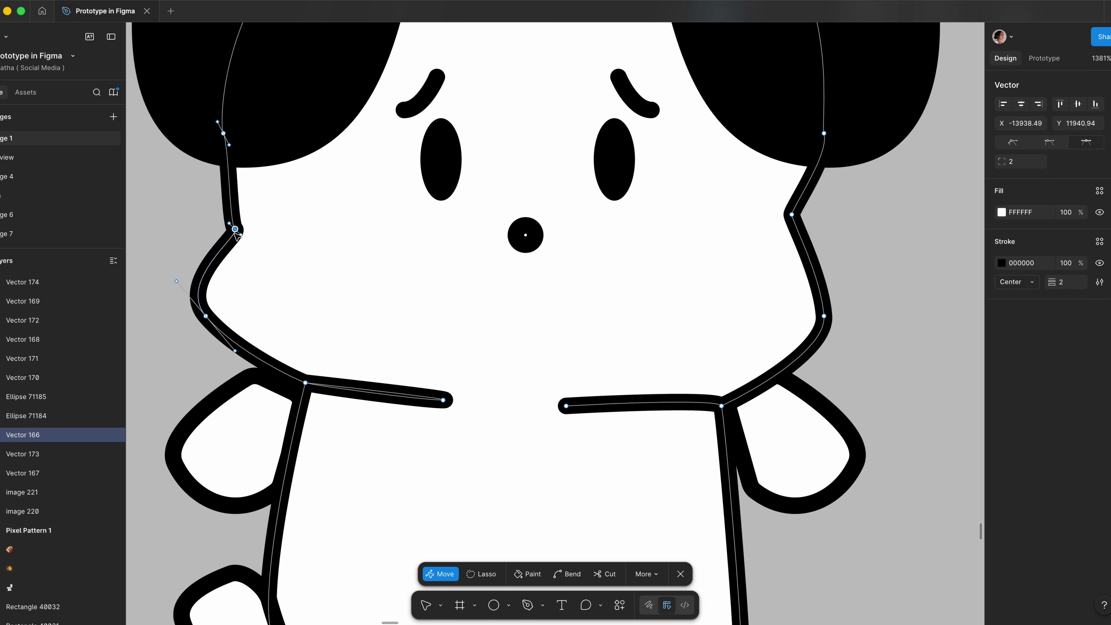
# Reshape the dog's outline around the lower face and body, and open the nose's corner radius for editing
pyautogui.scroll(5, 556, 324)
pyautogui.moveTo(456, 483); pyautogui.dragTo(556, 484)
pyautogui.hscroll(5, 556, 484)
pyautogui.moveTo(627, 471); pyautogui.dragTo(718, 475)
pyautogui.scroll(-3, 556, 323)
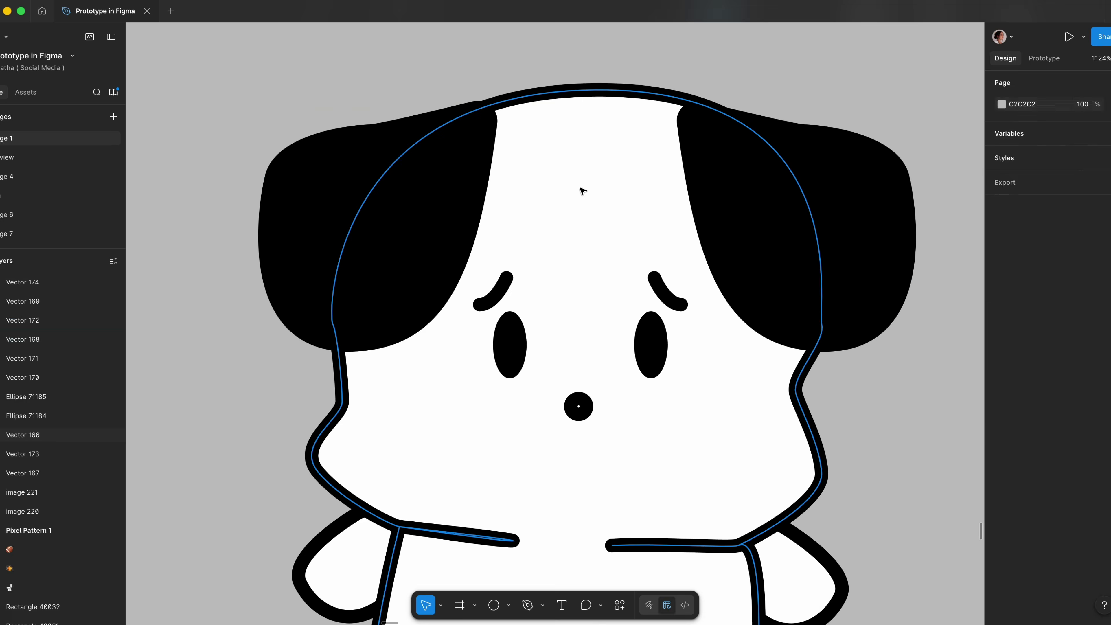
pyautogui.click(578, 407)
pyautogui.click(1079, 275)
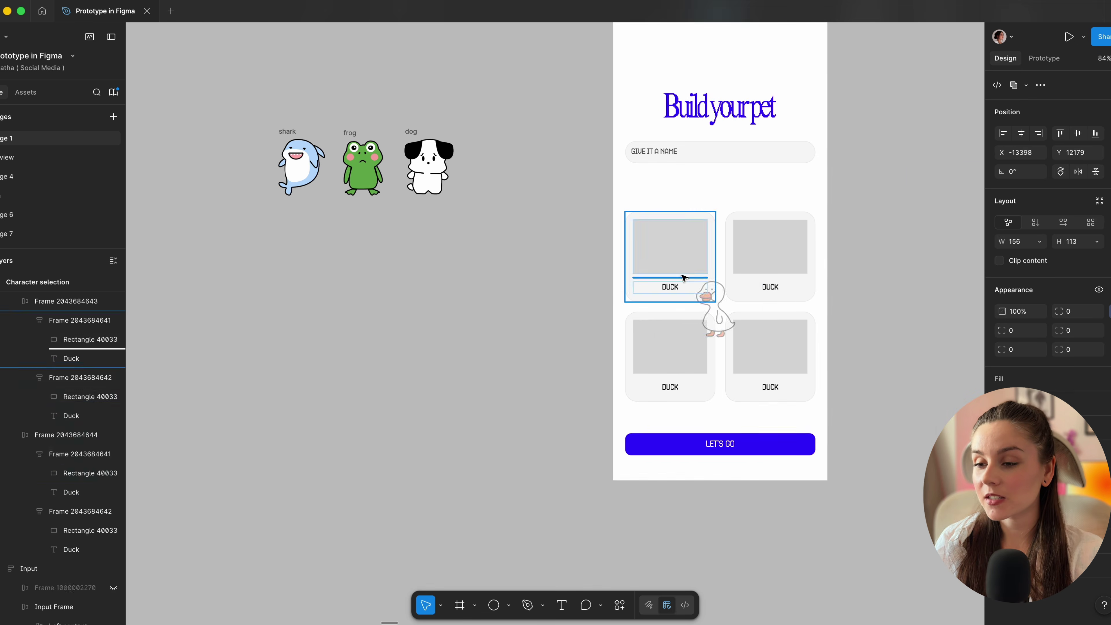
# Place the duck drawing in the first pet card above the DUCK label
pyautogui.moveTo(716, 318); pyautogui.dragTo(771, 294)
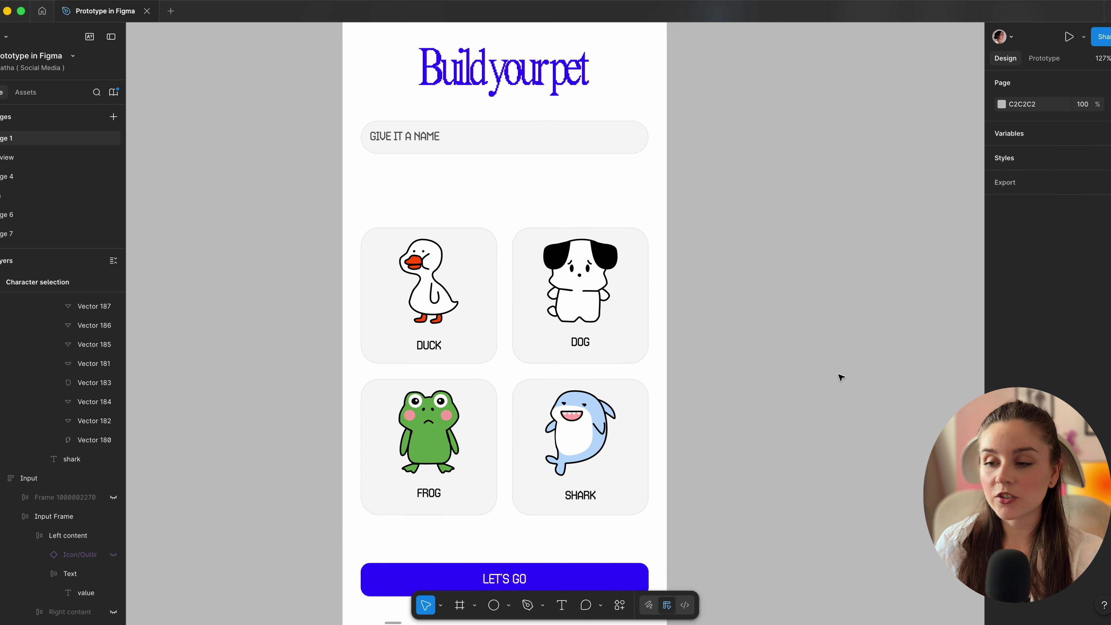
pyautogui.hscroll(-2, 839, 377)
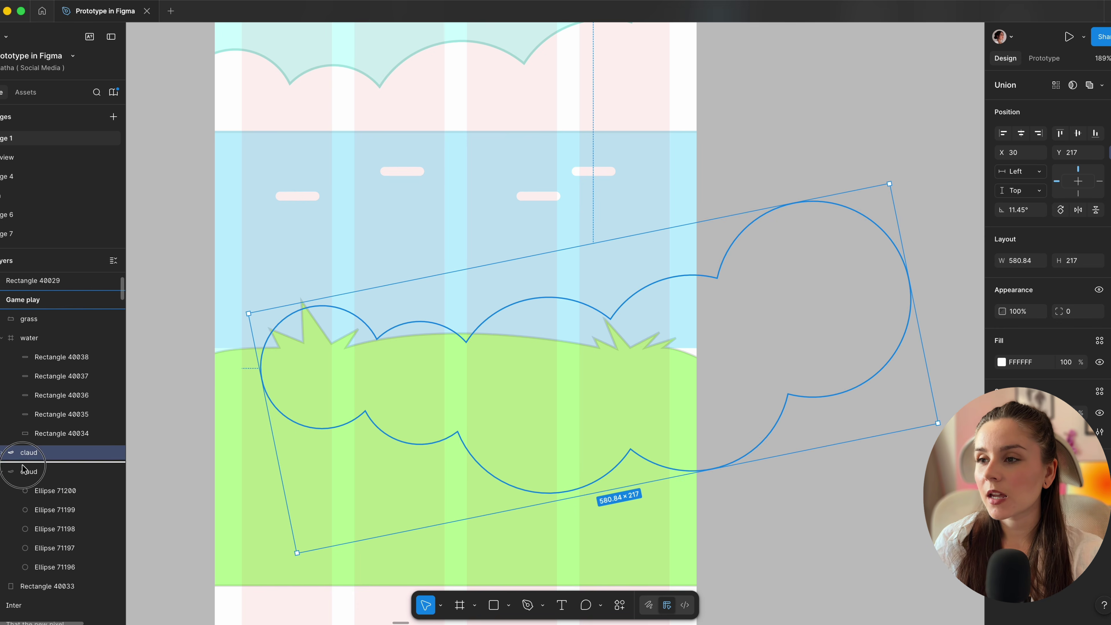
# Move the copied cloud between the grass and water layers, fill it with AFEDB3, and undo the last two edits
pyautogui.moveTo(22, 469); pyautogui.dragTo(23, 329)
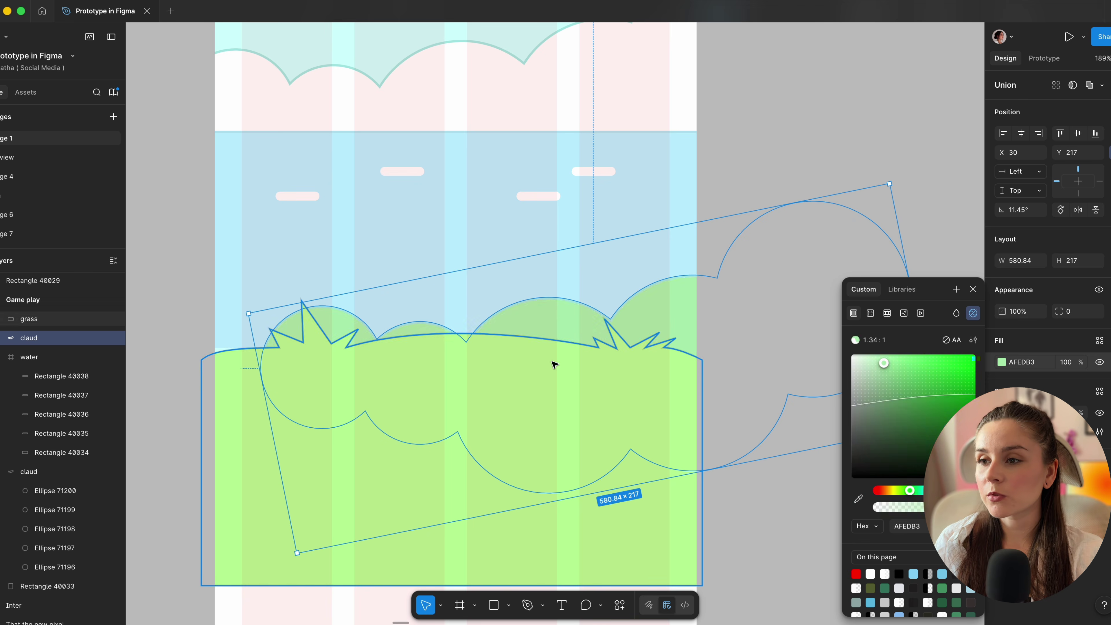
pyautogui.press('super+z')
pyautogui.press('super+z')
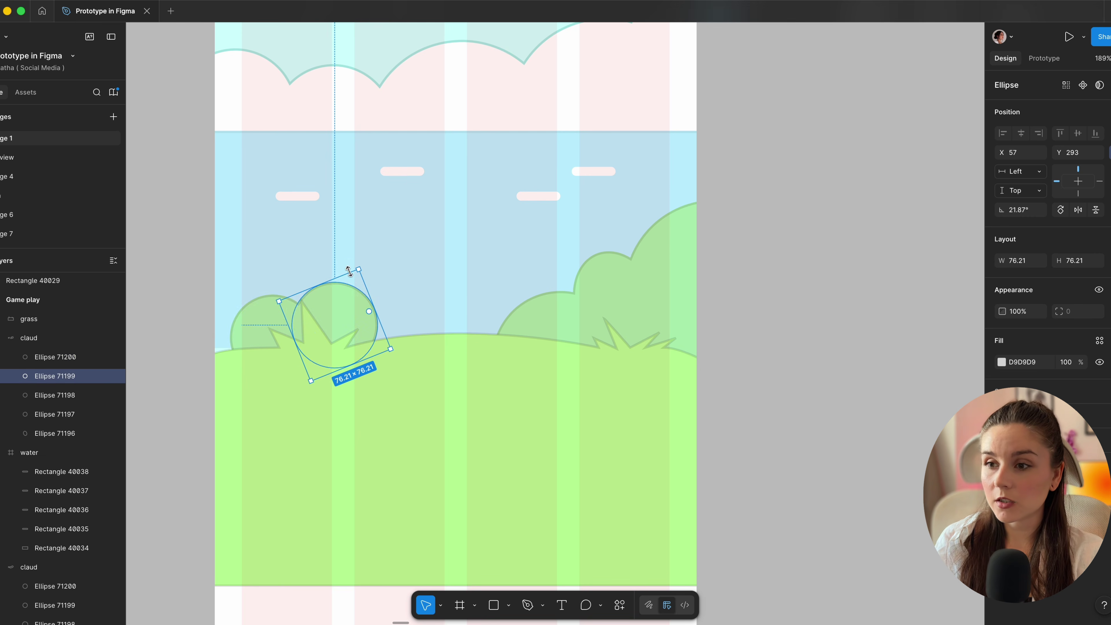
# Duplicate the 76.21 circle in the bush behind the grass and place the copy at the bush's outer edge
pyautogui.press('super+d')
pyautogui.moveTo(293, 325); pyautogui.dragTo(244, 344)
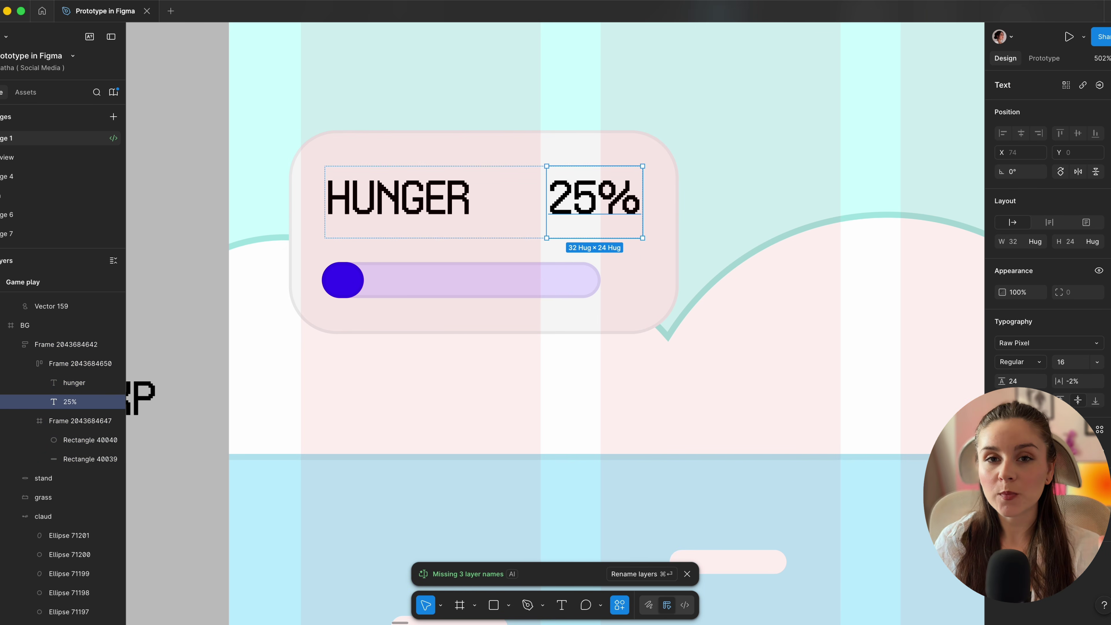
# Widen the progress bar in the HUNGER status card
pyautogui.moveTo(638, 291); pyautogui.dragTo(670, 291)
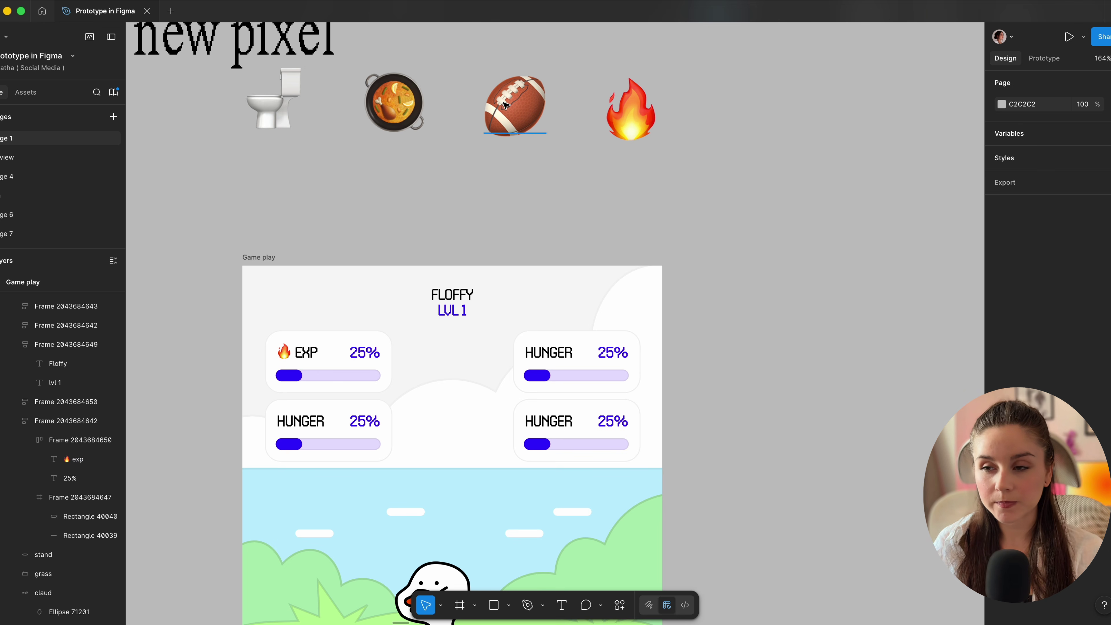
# Change the upper HUNGER label in the second column of status cards to the football emoji and PLAY
pyautogui.click(505, 105)
pyautogui.keyDown('super'); pyautogui.click(527, 353); pyautogui.keyUp('super')
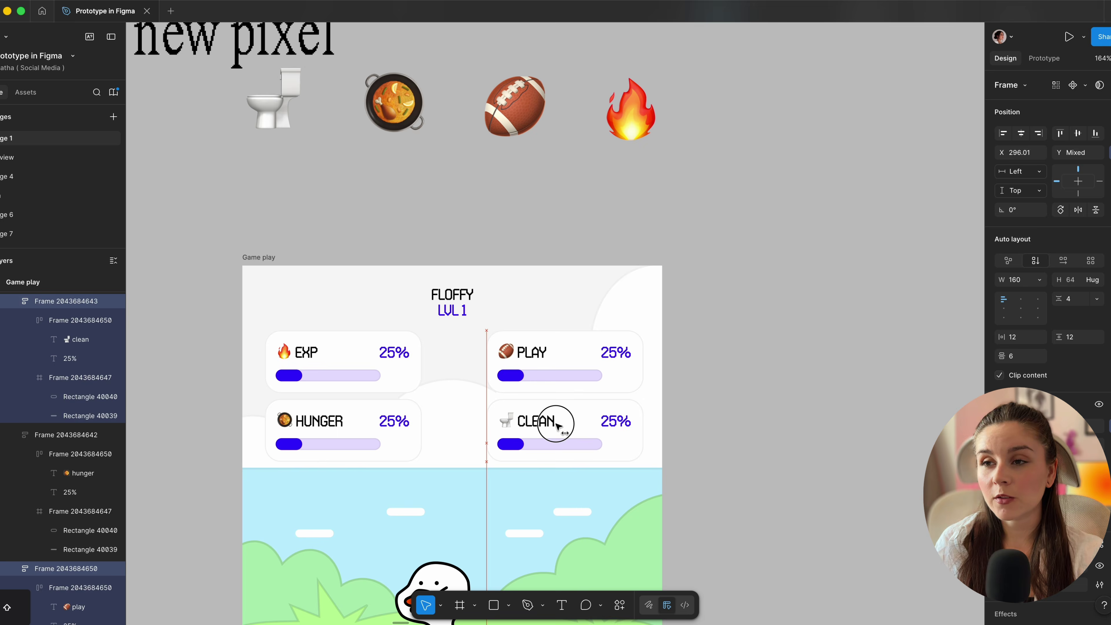
# Try moving the FLOFFY and LVL 1 block down into the sky above the duck
pyautogui.scroll(-5, 557, 420)
pyautogui.moveTo(391, 153); pyautogui.dragTo(417, 208)
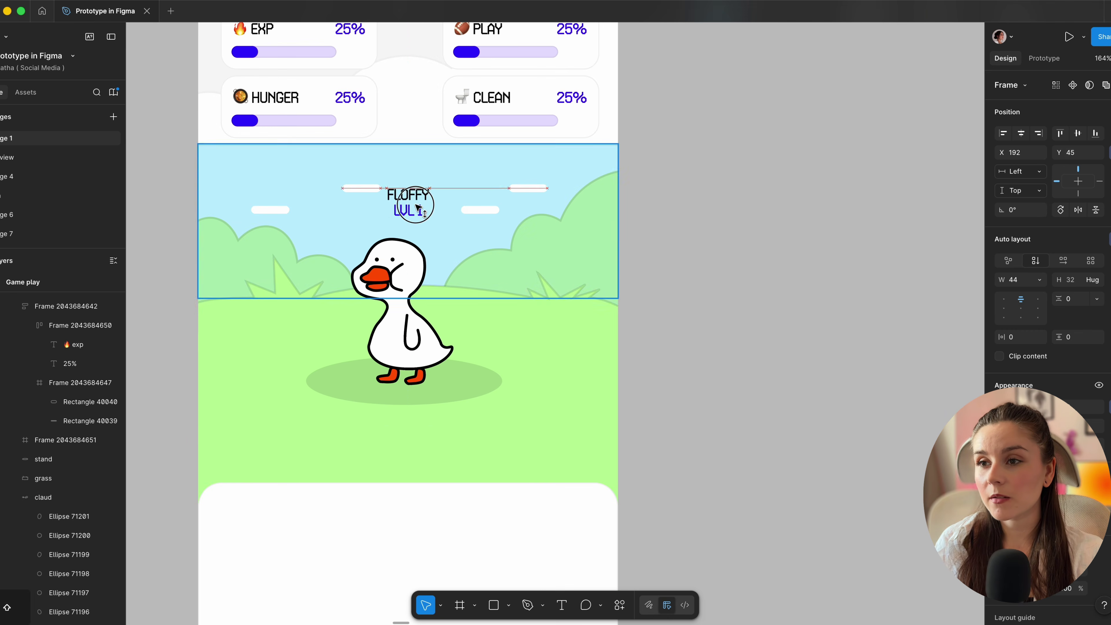
# Put FLOFFY and LVL 1 into a horizontal auto-layout bar with corner radius 99, Auto spacing and a width of 386
pyautogui.hotkey('shift', 'a')
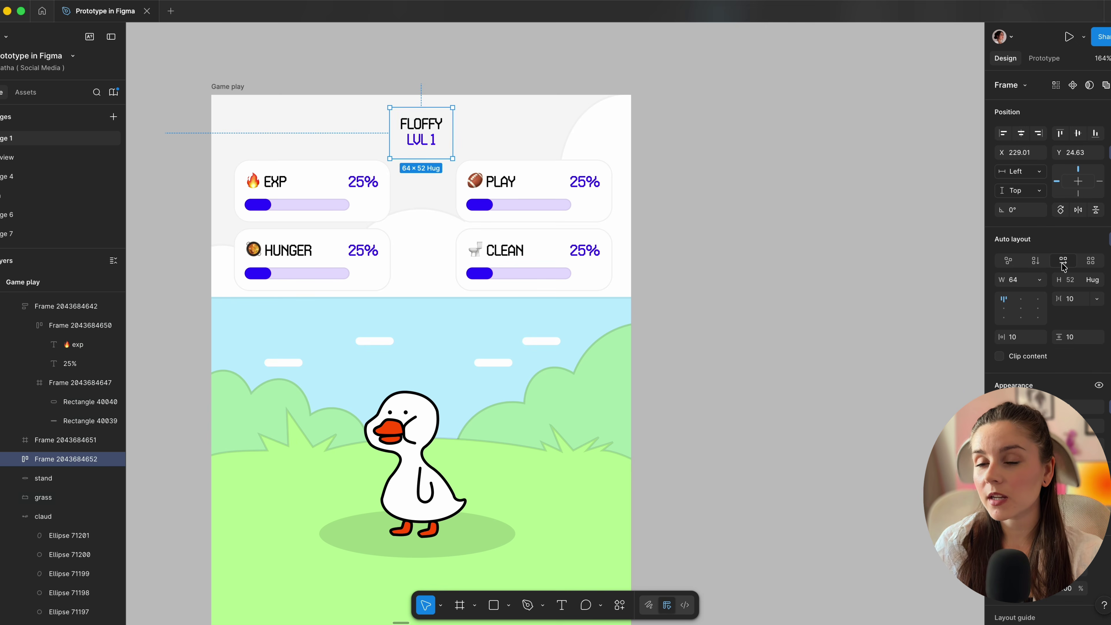
pyautogui.click(1063, 261)
pyautogui.click(1072, 406)
pyautogui.write('99')
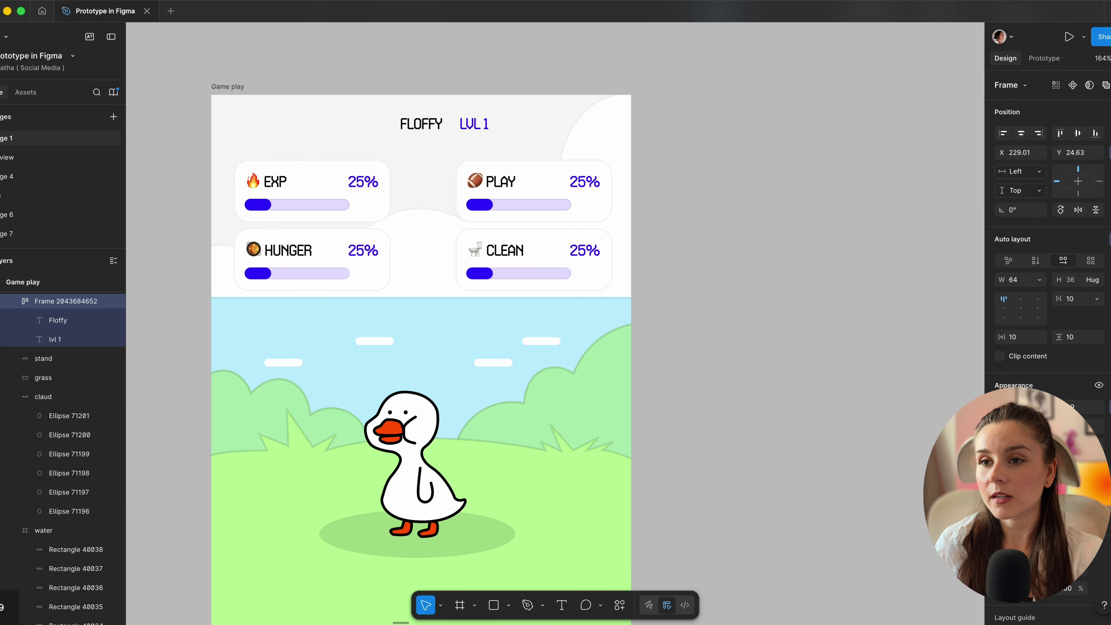
pyautogui.click(1039, 279)
pyautogui.moveTo(295, 126); pyautogui.dragTo(558, 132)
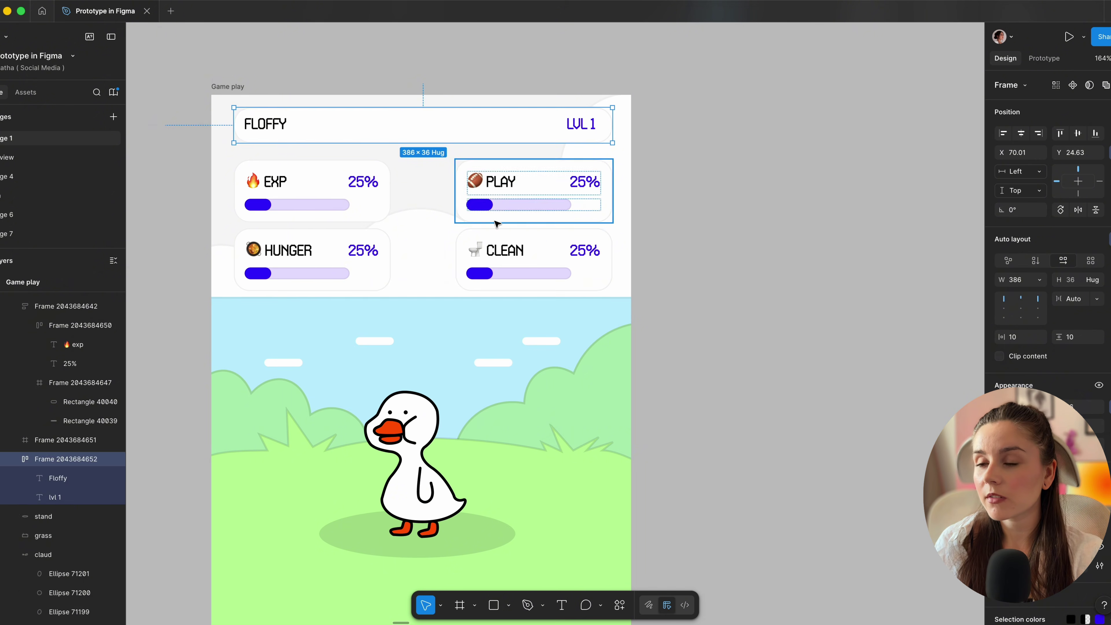
# Arrange the status cards in auto-layout rows and stack them beneath the name bar with a spacing of 4
pyautogui.click(313, 191)
pyautogui.keyDown('shift'); pyautogui.click(510, 191); pyautogui.keyUp('shift')
pyautogui.hotkey('shift', 'a')
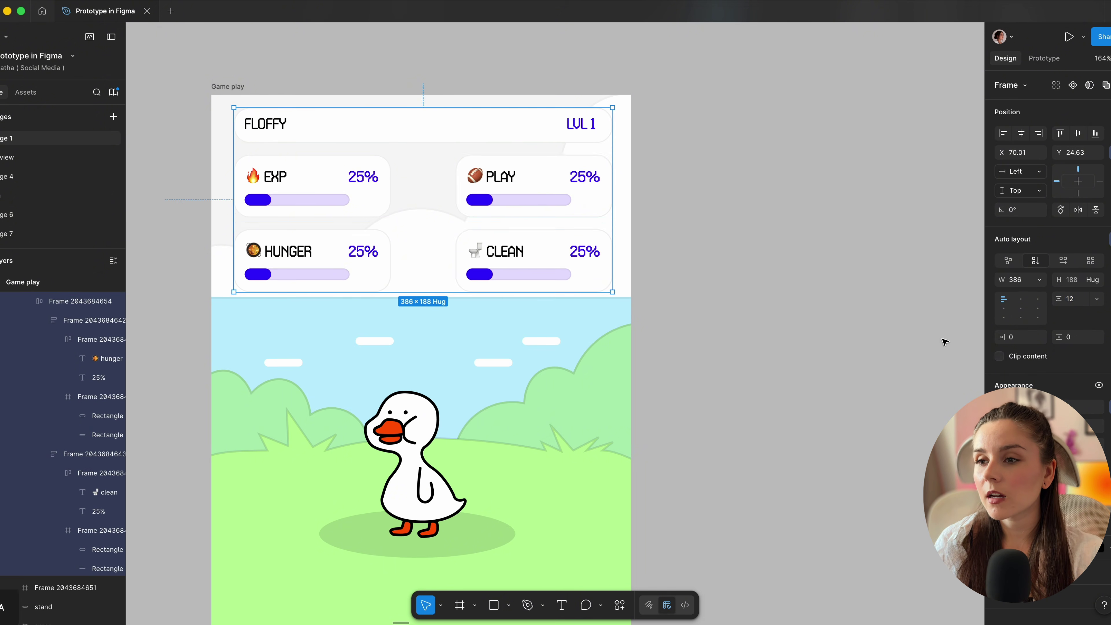
pyautogui.scroll(-10, 811, 330)
pyautogui.click(811, 330)
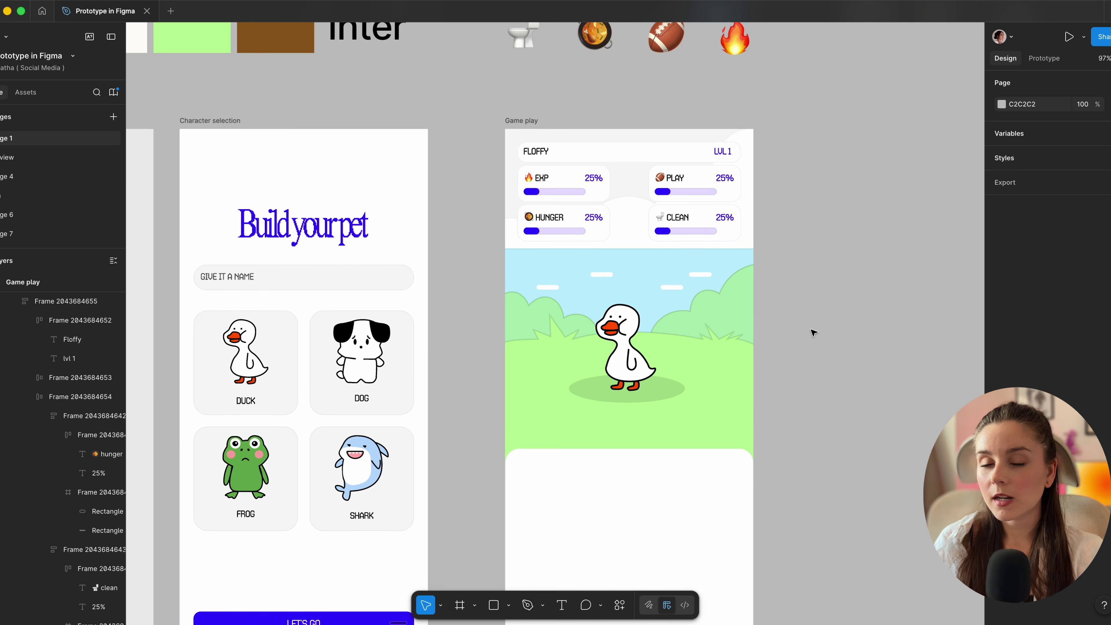
# Lower the BG frame to Y 46 and move the status block's layer out to the top level of the Game play frame
pyautogui.moveTo(692, 292); pyautogui.dragTo(692, 326)
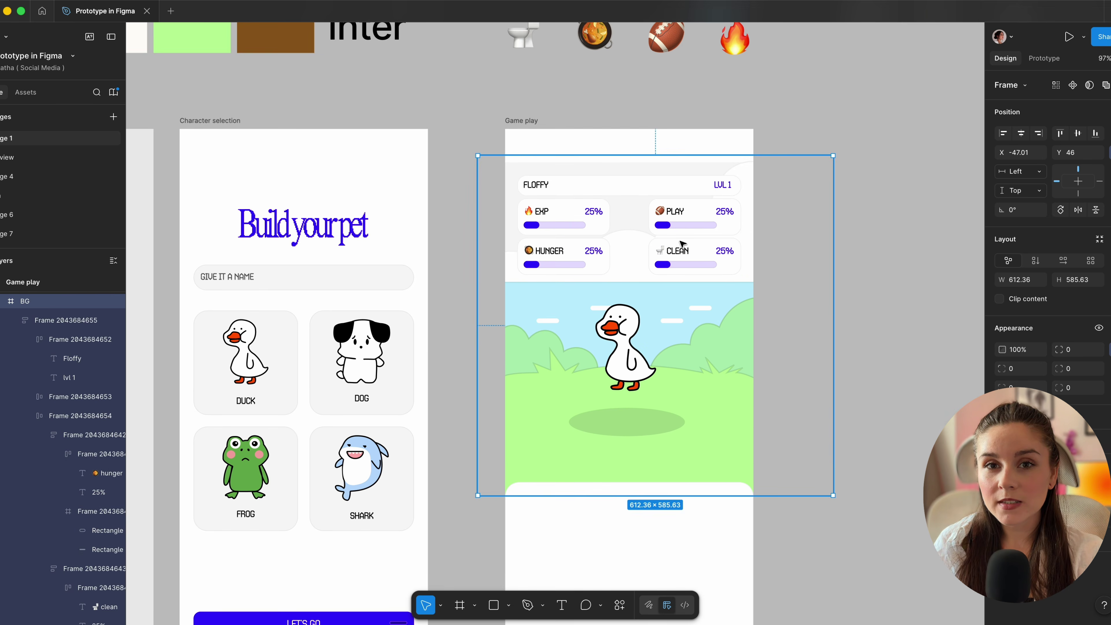
pyautogui.doubleClick(682, 245)
pyautogui.moveTo(35, 441); pyautogui.dragTo(33, 413)
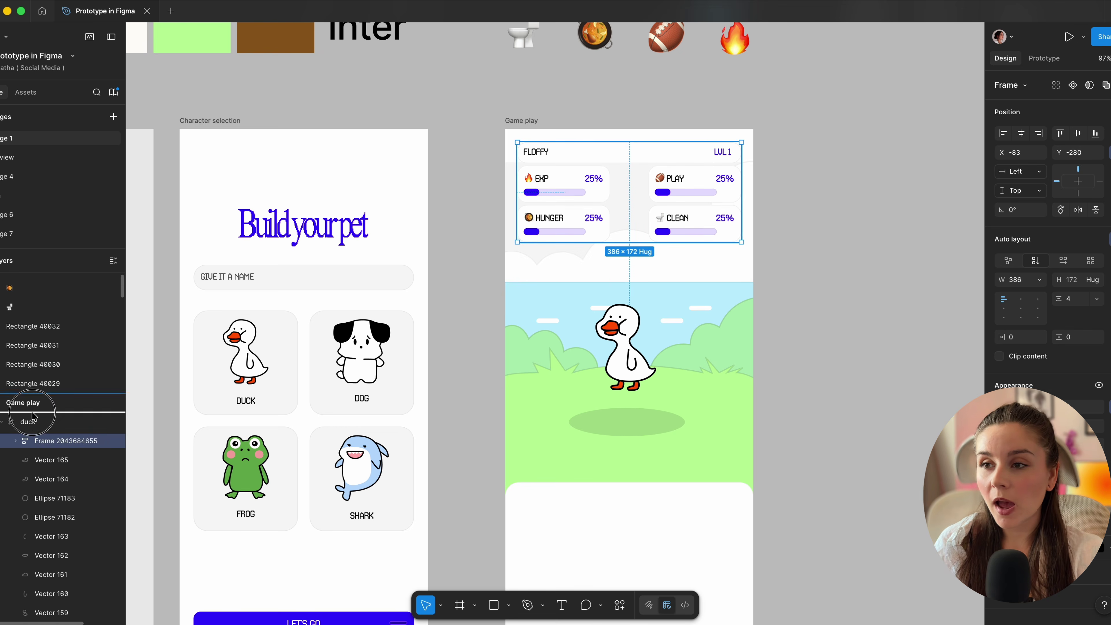
# Move the white bottom panel's layer out of BG to the top level of the Game play frame
pyautogui.scroll(-3, 538, 307)
pyautogui.click(526, 469)
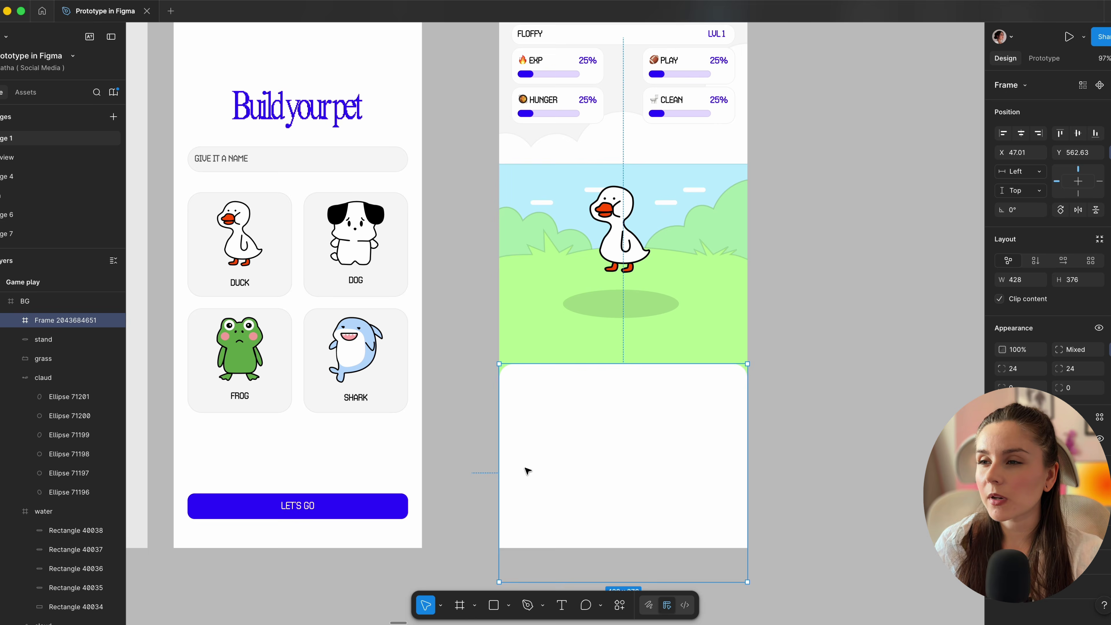
pyautogui.click(816, 425)
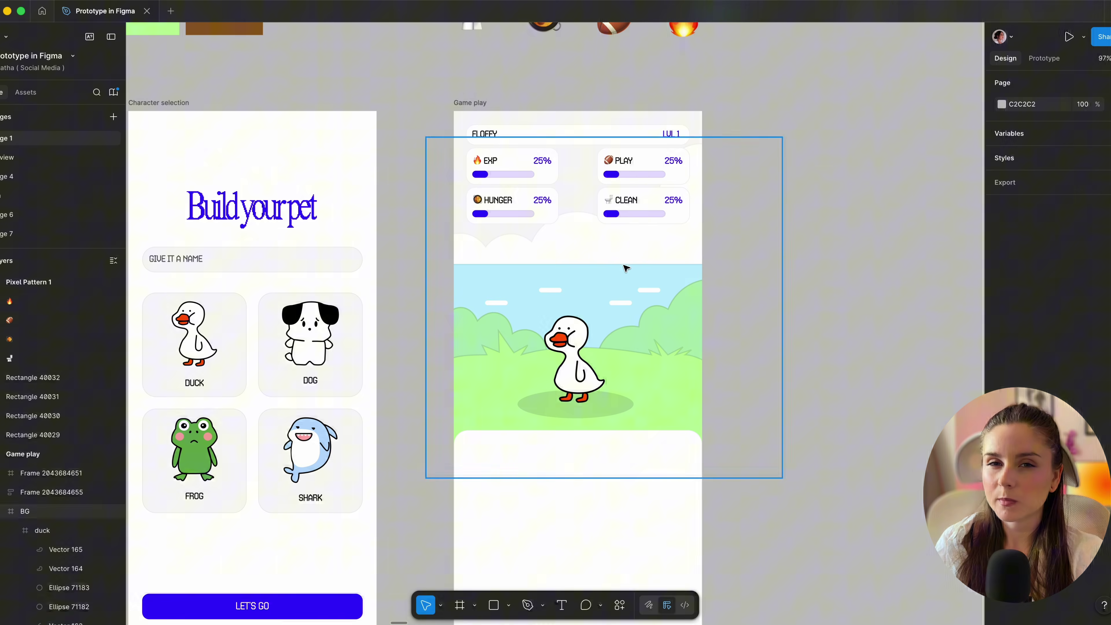
# Extend the top edge of the water backdrop upward to Y 200, giving it a height of 175
pyautogui.doubleClick(630, 253)
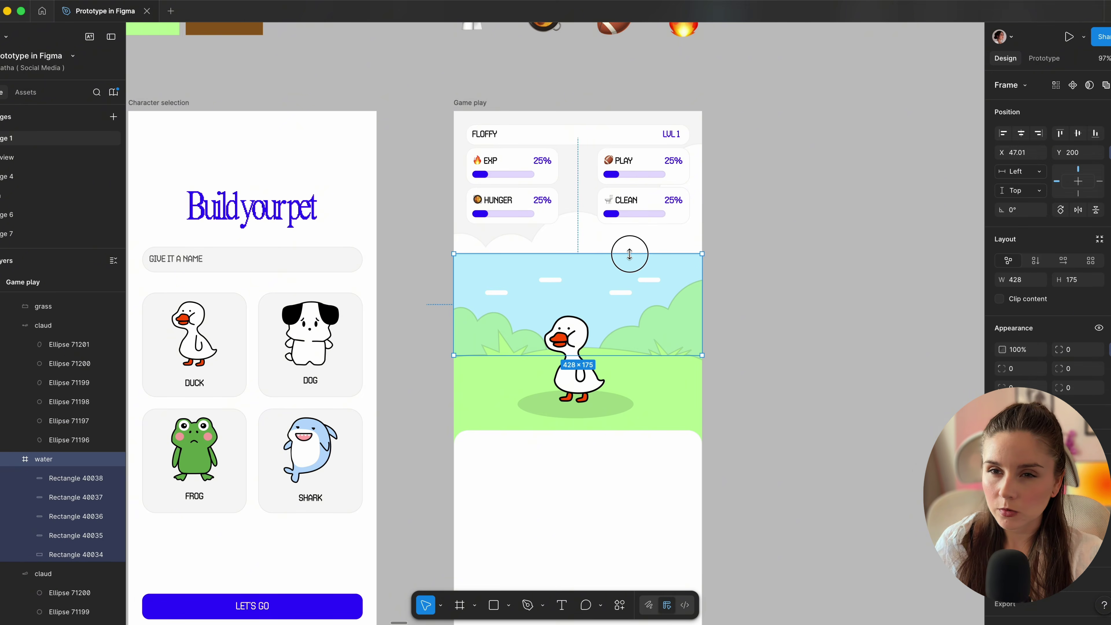
pyautogui.click(760, 238)
# Draw the Dog-happy mouth beneath the nose as a curved pen path with a 2-wide black rounded stroke
pyautogui.scroll(-4, 760, 237)
pyautogui.scroll(2, 761, 237)
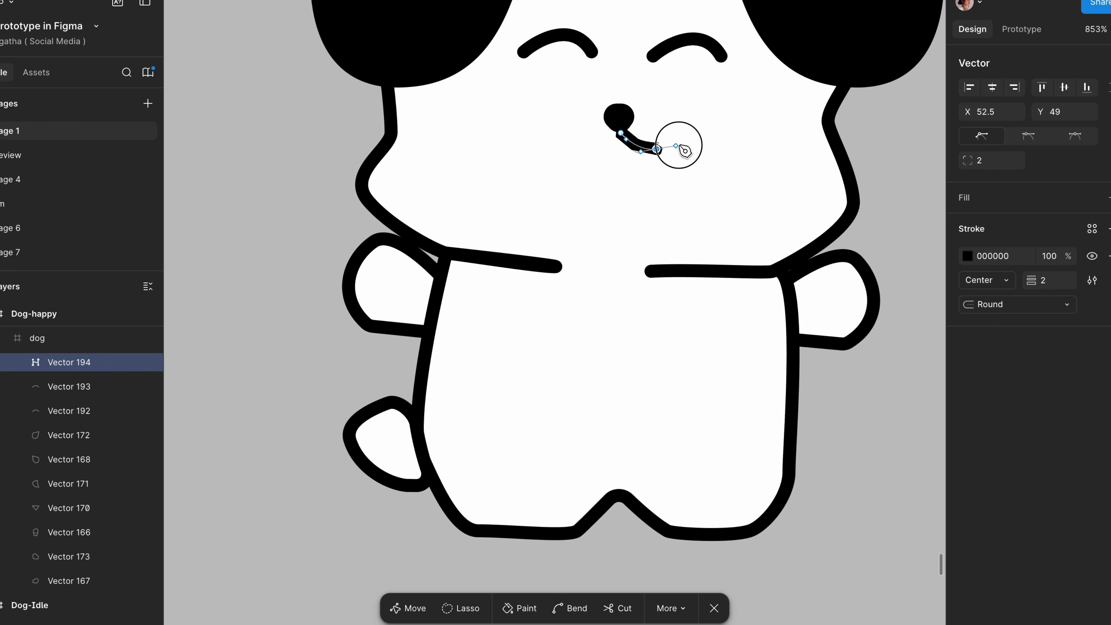
pyautogui.click(647, 143)
pyautogui.scroll(10, 630, 135)
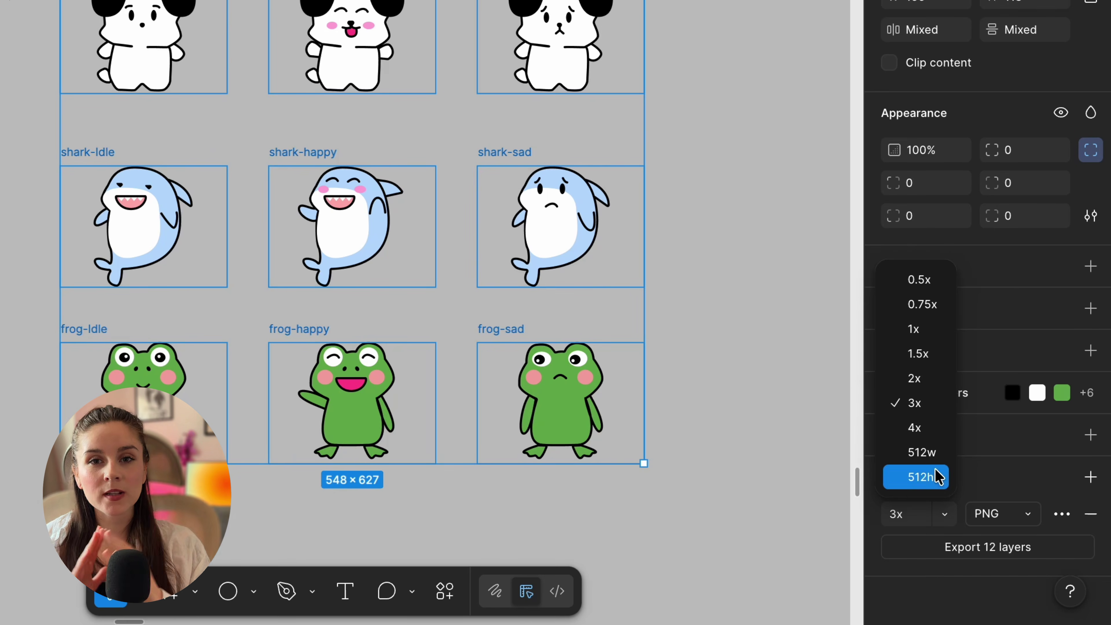
# Export the twelve pet frames as PNG files at 3x
pyautogui.click(915, 403)
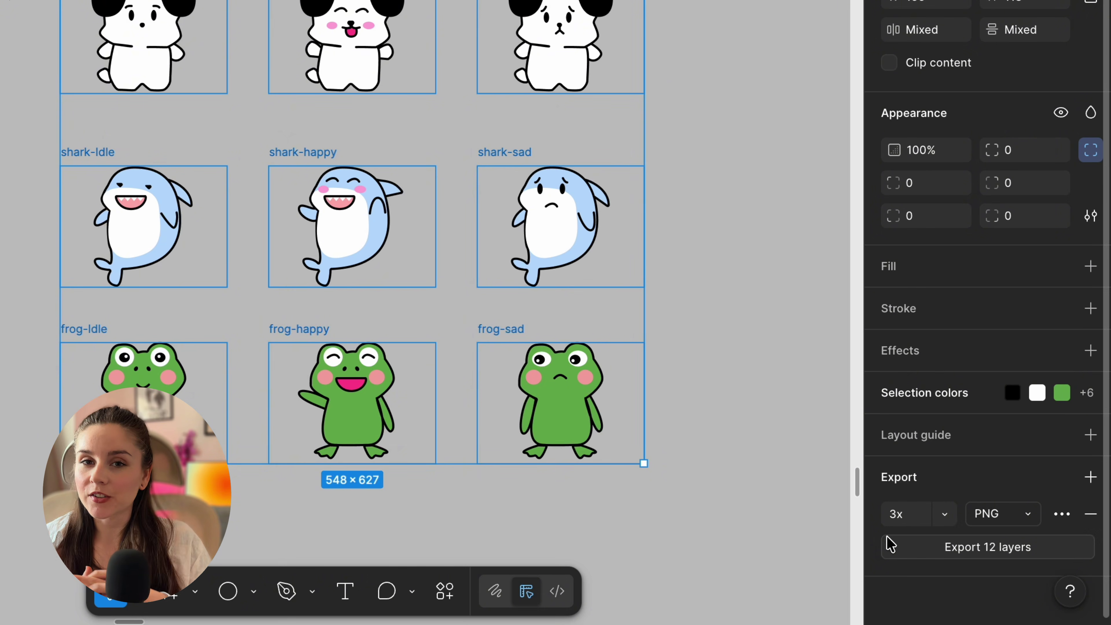
pyautogui.click(890, 545)
pyautogui.click(796, 508)
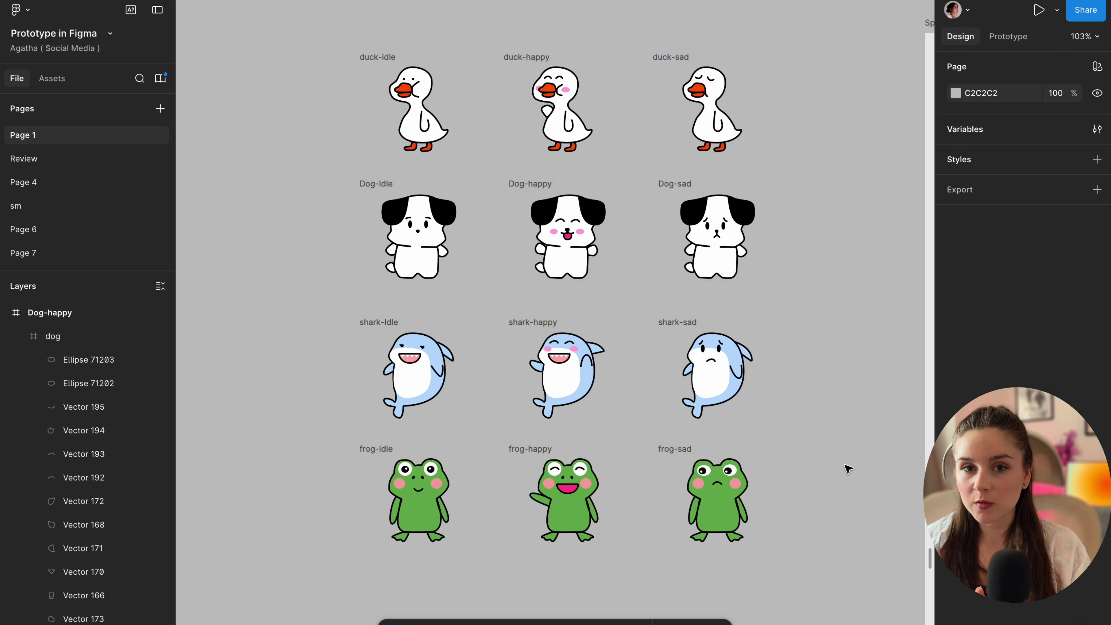
# Place the exported shark-Idle, shark-sad, duck-idle, duck-happy and dogidle images on the empty canvas below the pet frames
pyautogui.hscroll(10, 849, 469)
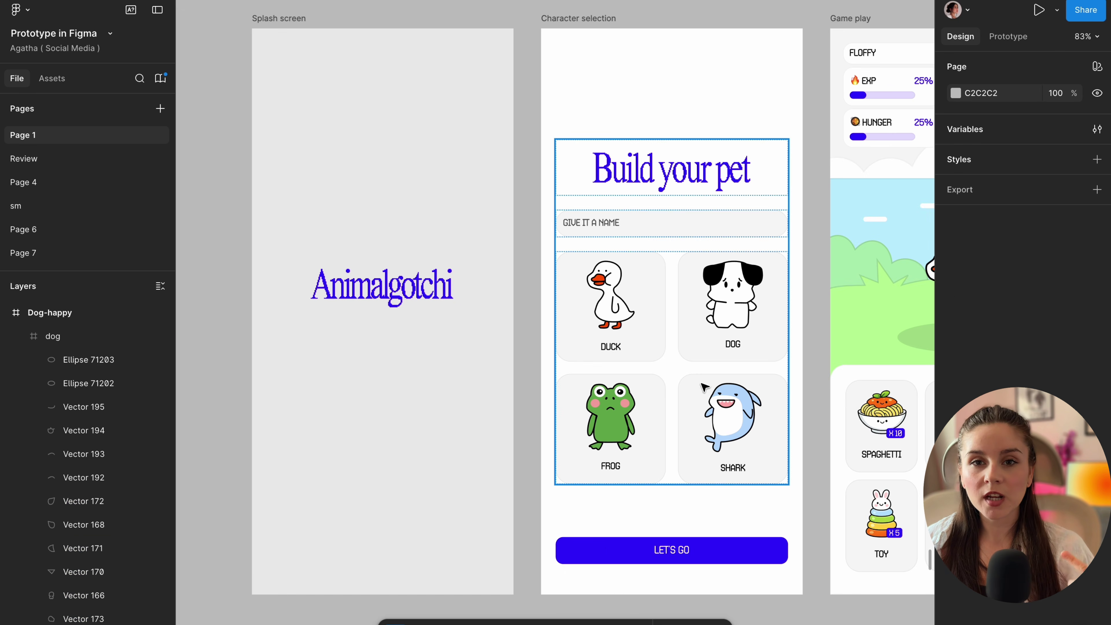
pyautogui.hscroll(4, 713, 396)
pyautogui.scroll(5, 714, 399)
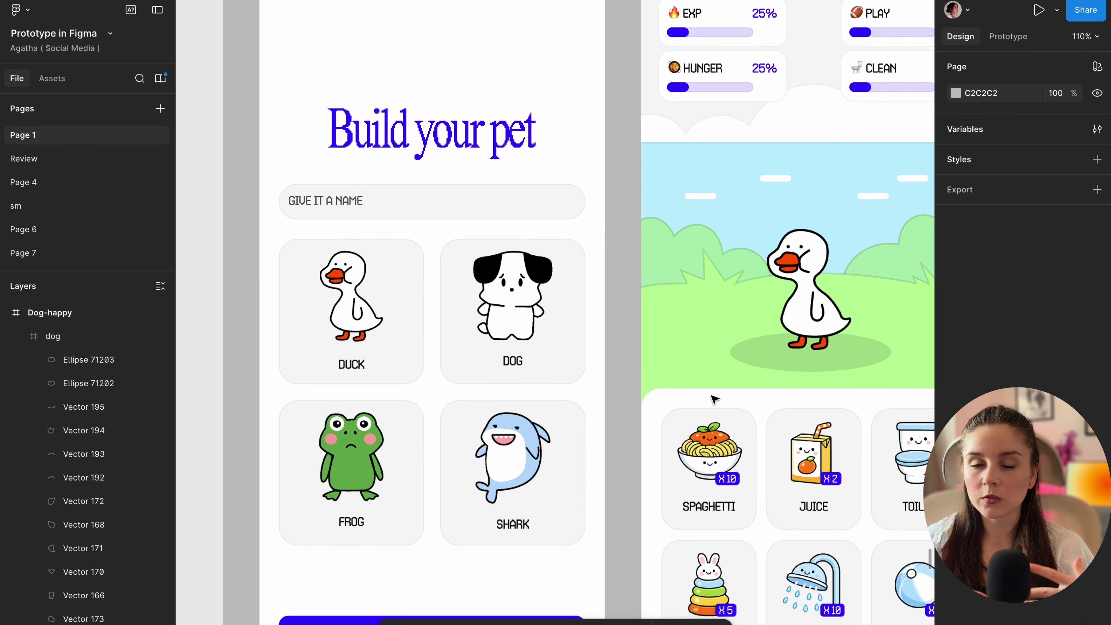
pyautogui.scroll(-2, 714, 399)
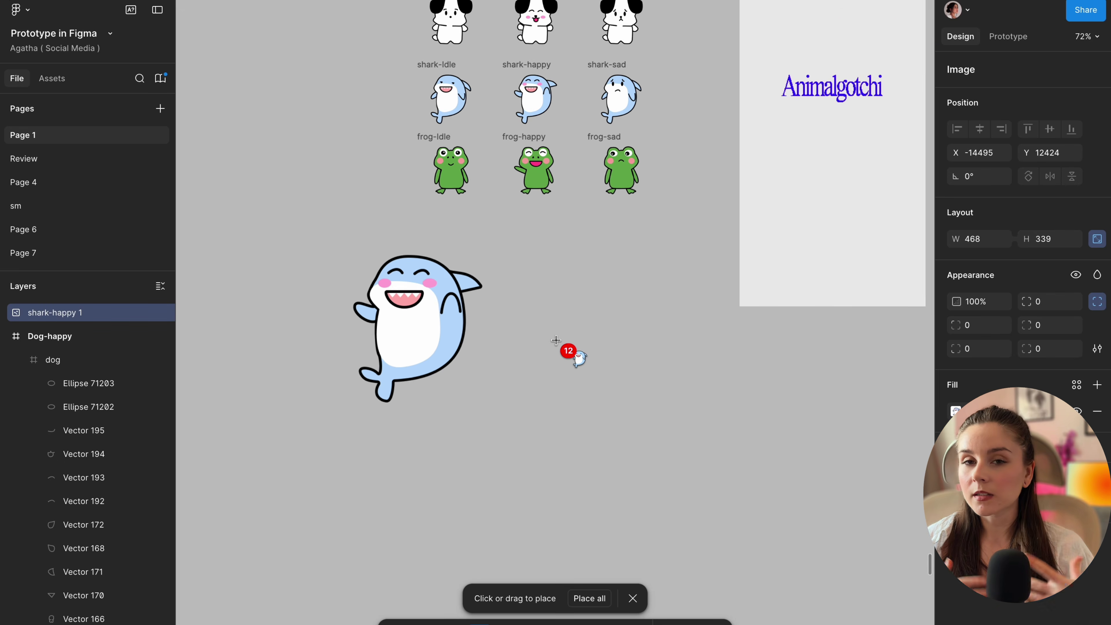
pyautogui.click(593, 338)
pyautogui.click(750, 399)
pyautogui.scroll(-3, 750, 399)
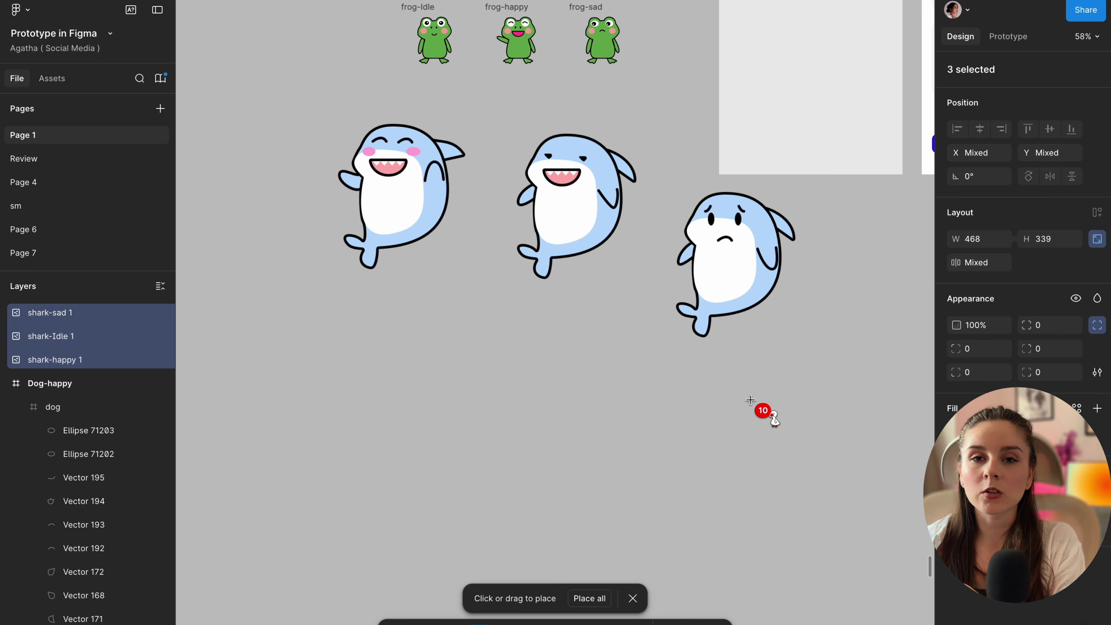
pyautogui.click(750, 399)
pyautogui.click(544, 414)
pyautogui.click(345, 410)
# Place the Dog-sad, Dog-Idle and Dog-happy images in a row beneath the ducks
pyautogui.scroll(-3, 346, 410)
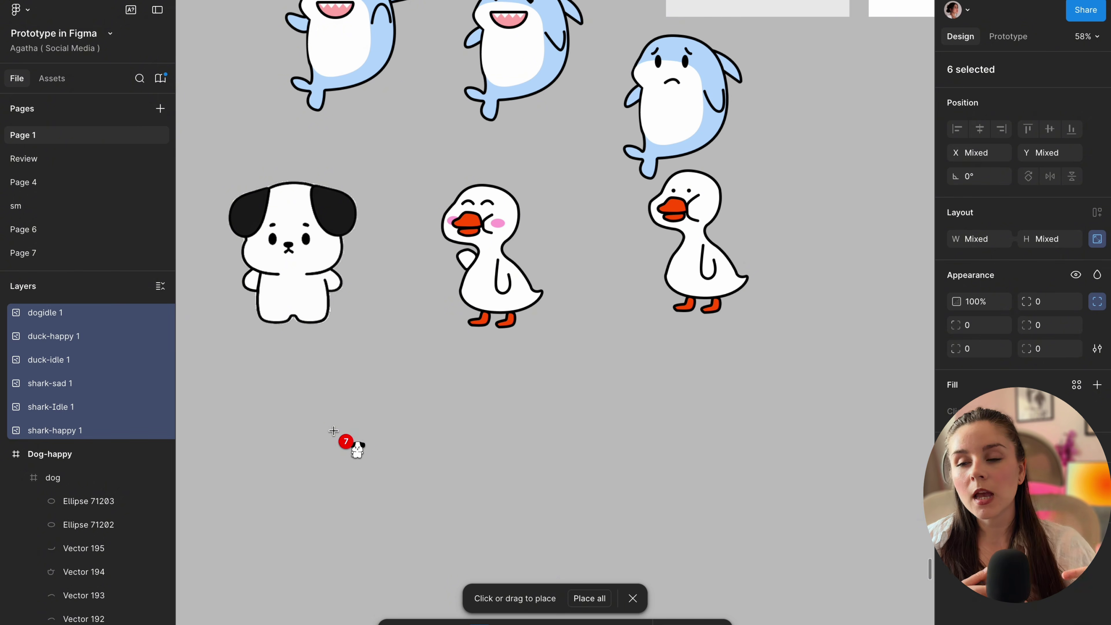
pyautogui.click(334, 432)
pyautogui.click(508, 436)
pyautogui.click(686, 435)
# Place the frog-sad, frog-Idle, frog-happy and duck-sad images beside the other placed pets
pyautogui.hscroll(3, 709, 446)
pyautogui.scroll(1, 708, 446)
pyautogui.click(800, 456)
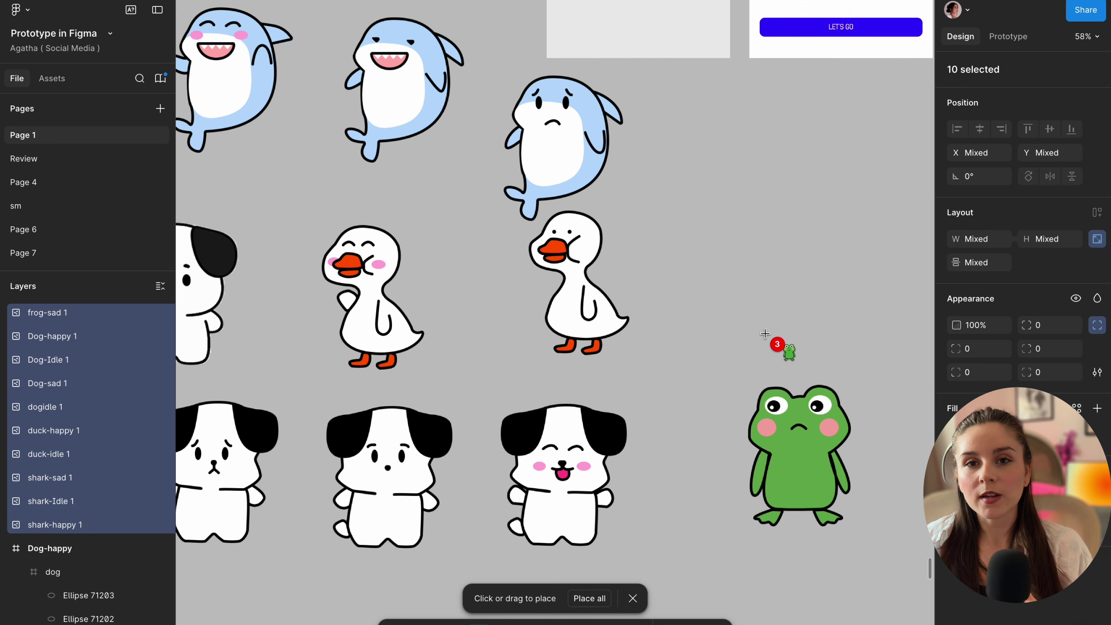
pyautogui.click(765, 322)
pyautogui.click(748, 182)
pyautogui.hscroll(3, 749, 183)
pyautogui.scroll(-1, 749, 183)
pyautogui.click(830, 221)
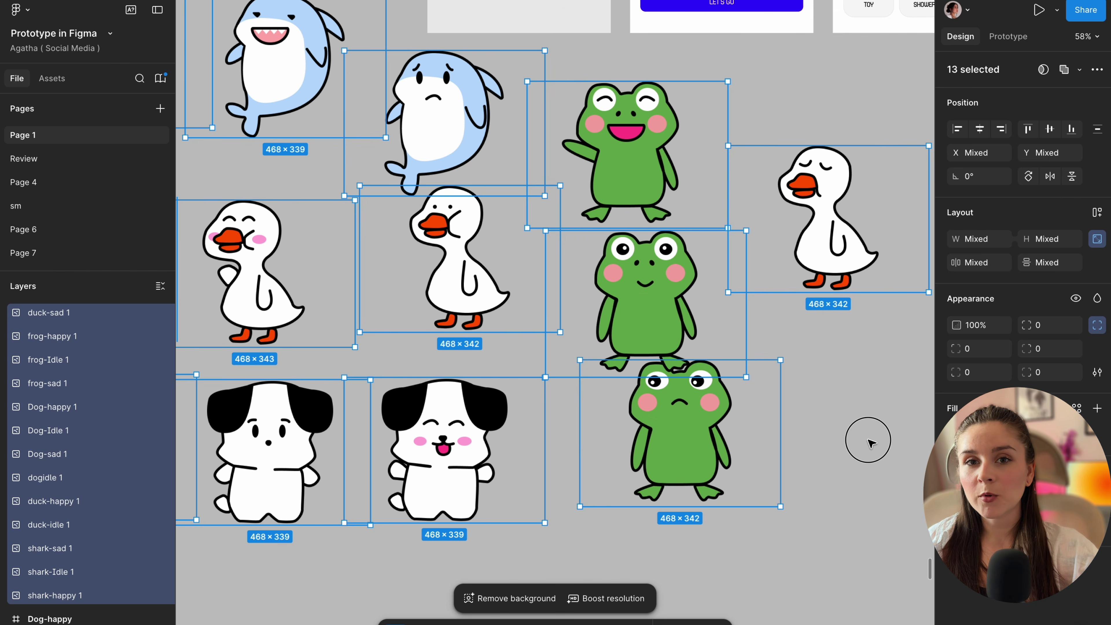
pyautogui.click(871, 443)
# Remove the dogidle image, scale the remaining pet images to a height of 113 and arrange them in one row of three per animal
pyautogui.scroll(-3, 871, 443)
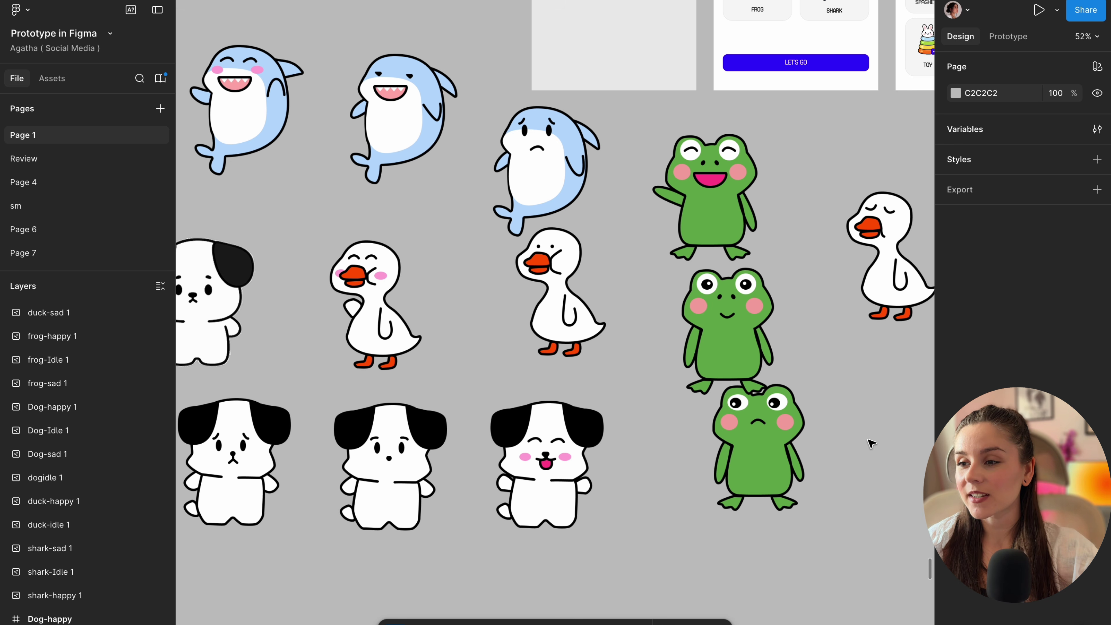
pyautogui.click(850, 408)
pyautogui.scroll(-3, 848, 404)
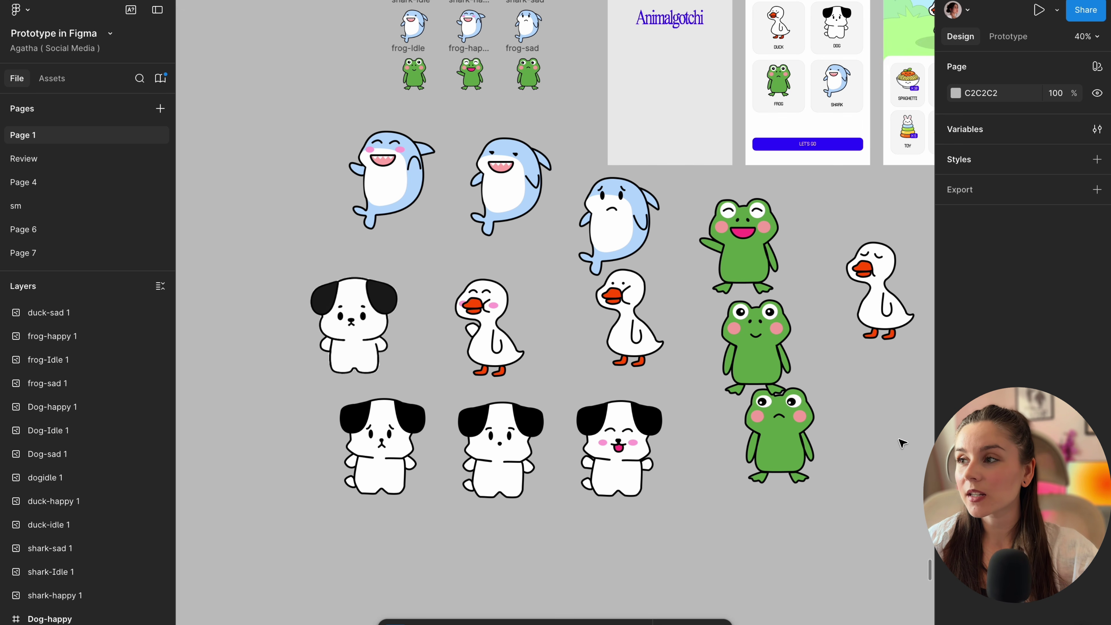
pyautogui.moveTo(901, 439); pyautogui.dragTo(352, 205)
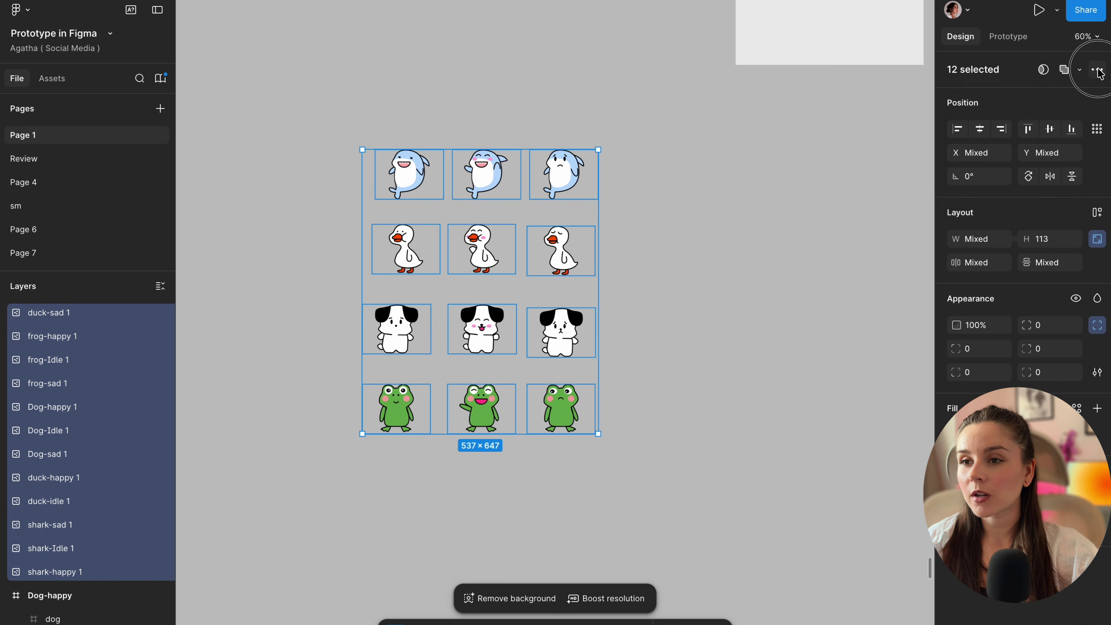
# Combine the twelve pet images into a component set named character with a variant property named type
pyautogui.click(1079, 69)
pyautogui.click(1019, 130)
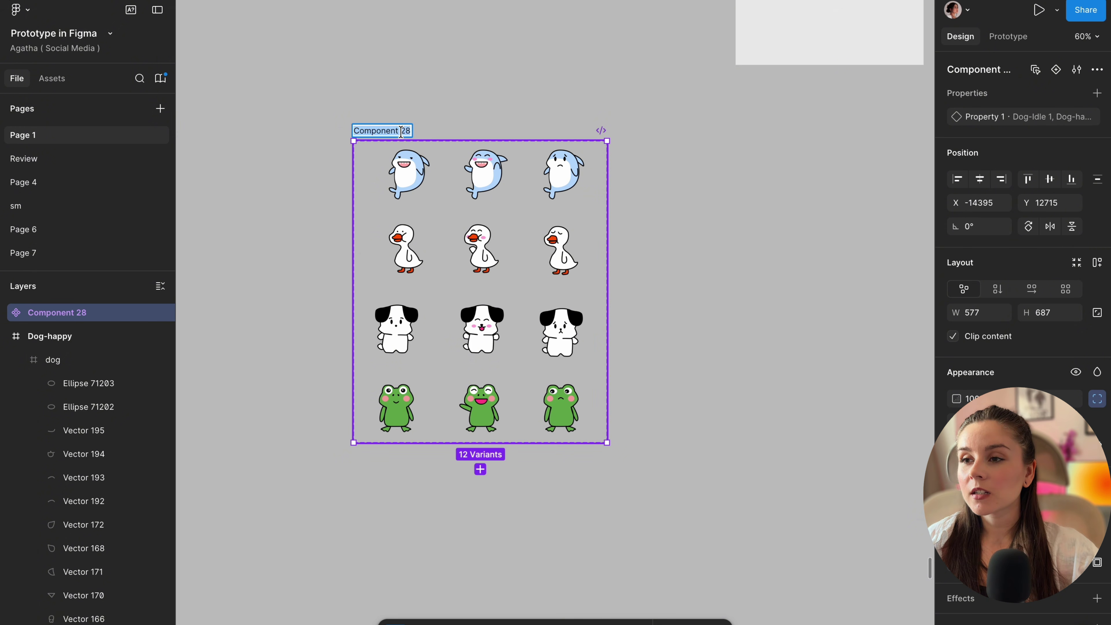
pyautogui.click(366, 117)
pyautogui.click(376, 131)
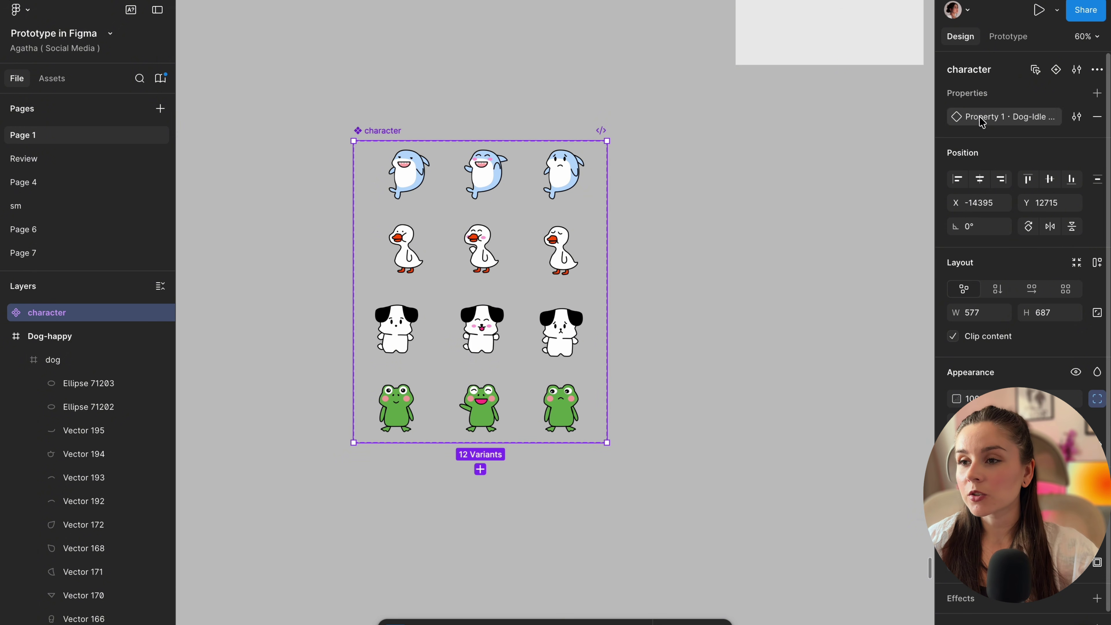
# Copy the duck-idle variant and paste it into the DUCK card on the Character selection screen
pyautogui.click(411, 248)
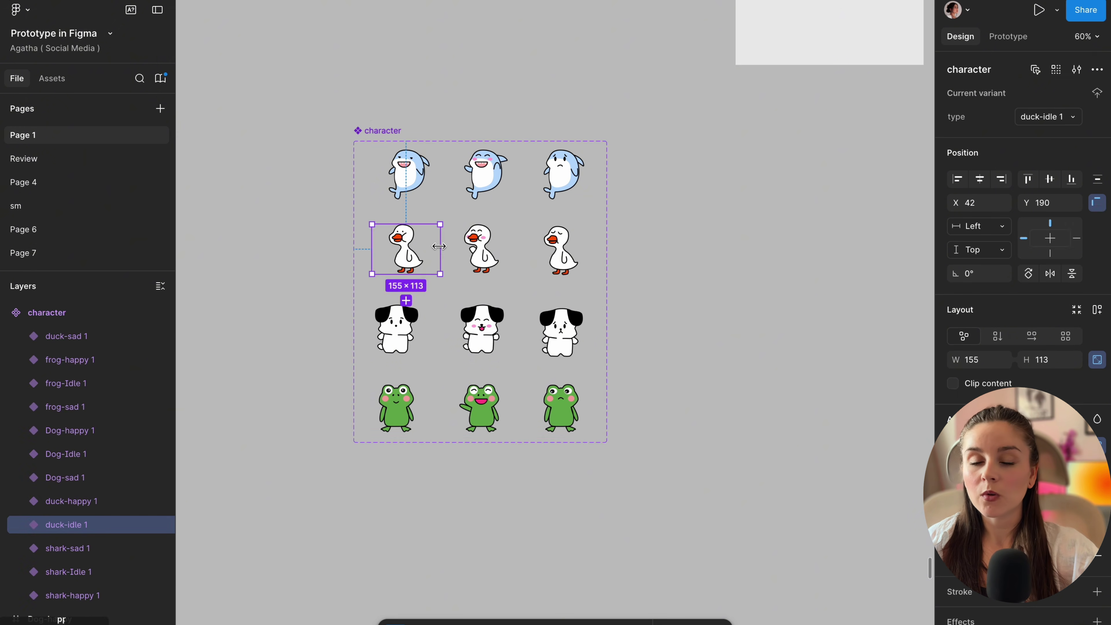
pyautogui.scroll(6, 438, 247)
pyautogui.hscroll(5, 438, 247)
pyautogui.doubleClick(765, 127)
pyautogui.scroll(5, 765, 127)
pyautogui.doubleClick(766, 128)
pyautogui.press('Return')
pyautogui.press('Escape')
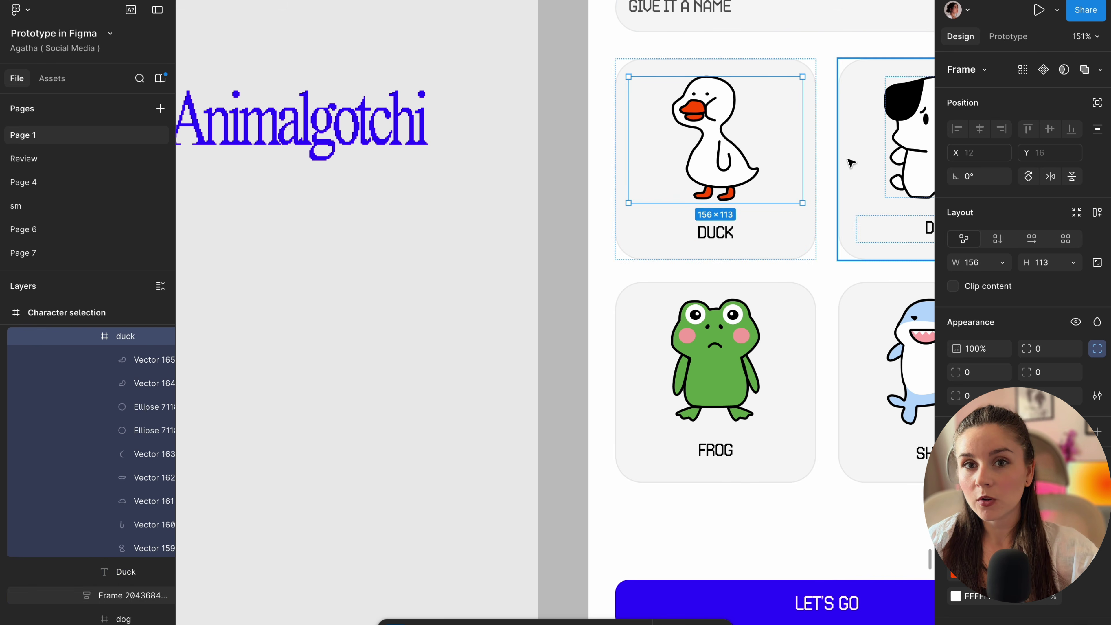
pyautogui.click(542, 163)
pyautogui.doubleClick(674, 183)
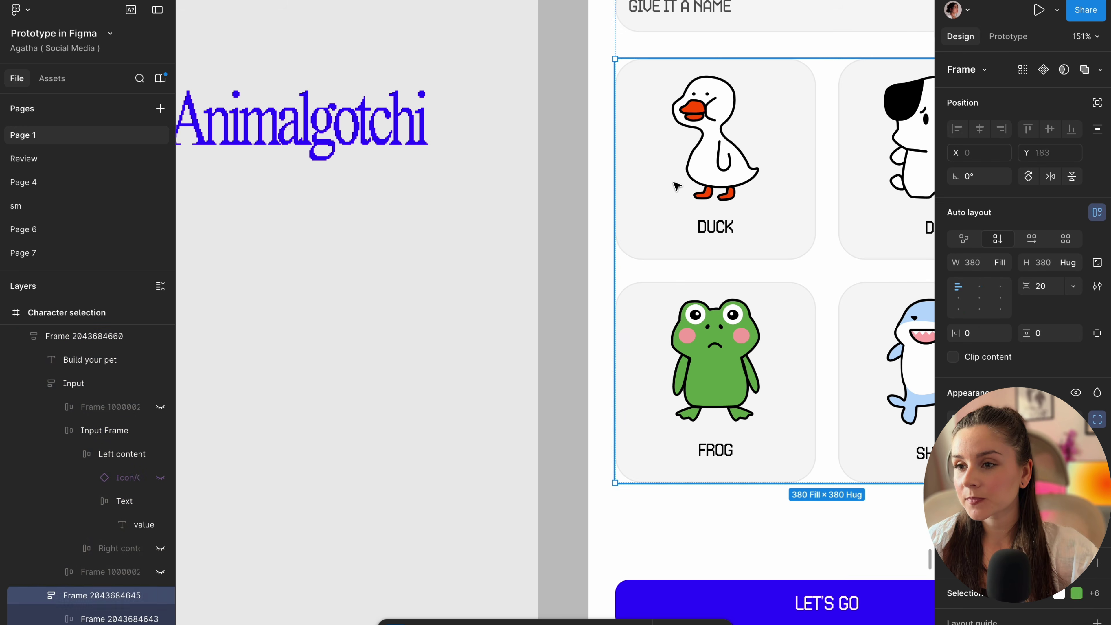
pyautogui.doubleClick(674, 182)
pyautogui.hotkey('ctrl', 'v')
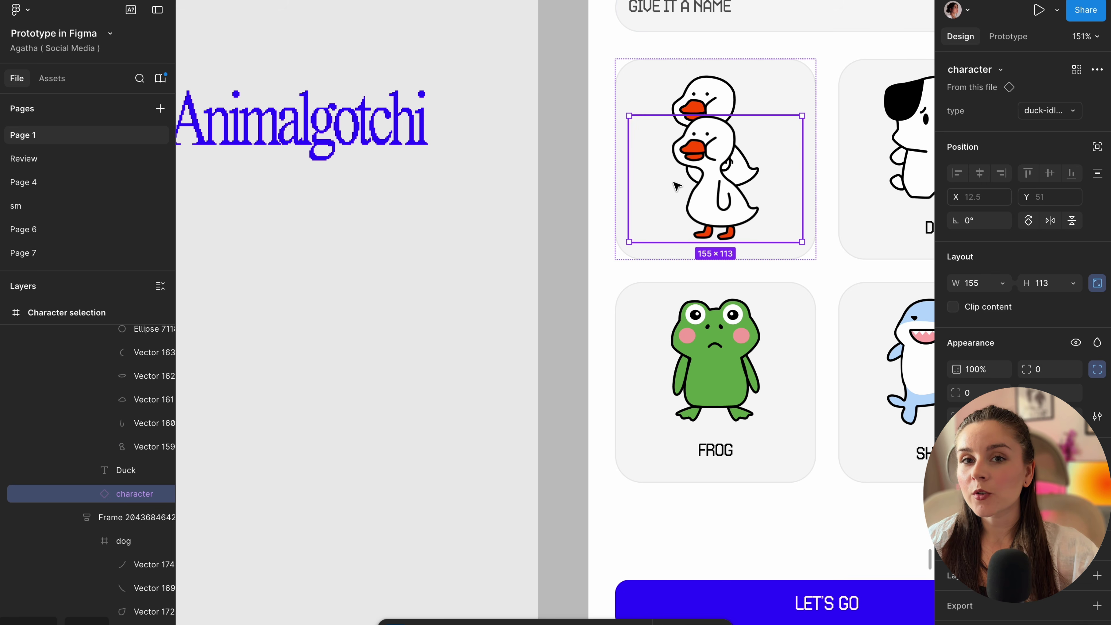
# Reorder the pasted duck above the DUCK label and delete the old vector duck from the card
pyautogui.press('Up')
pyautogui.click(691, 90)
pyautogui.scroll(2, 170, 464)
pyautogui.press('Delete')
# Replace the Game play duck with the duck-idle instance, enlarged to about 231 × 169 and standing on the grass shadow
pyautogui.click(119, 352)
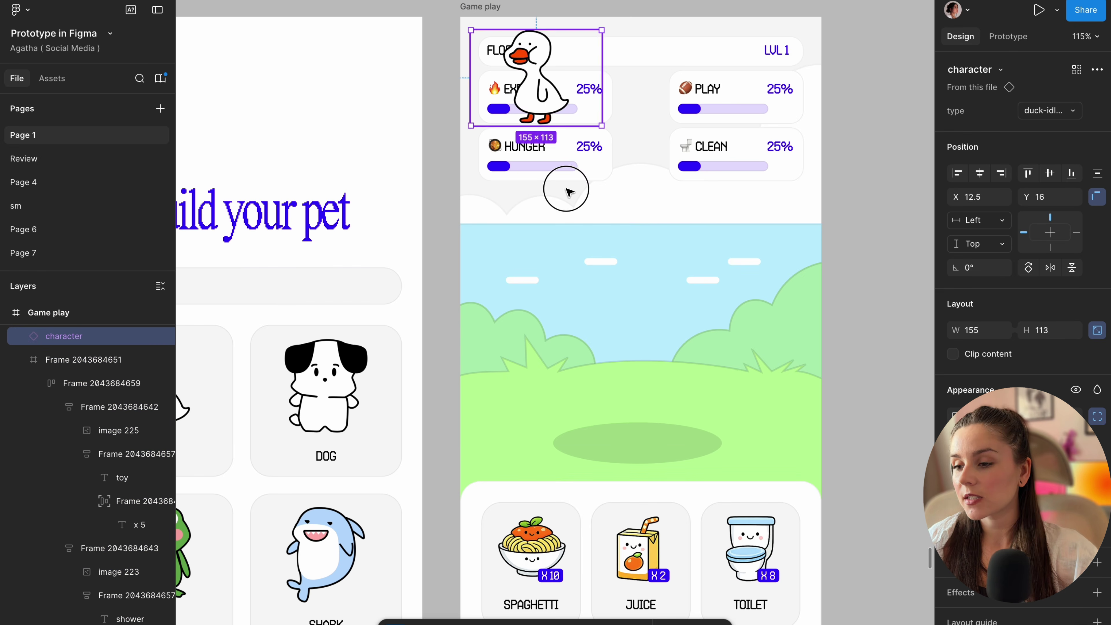
pyautogui.moveTo(543, 74); pyautogui.dragTo(649, 298)
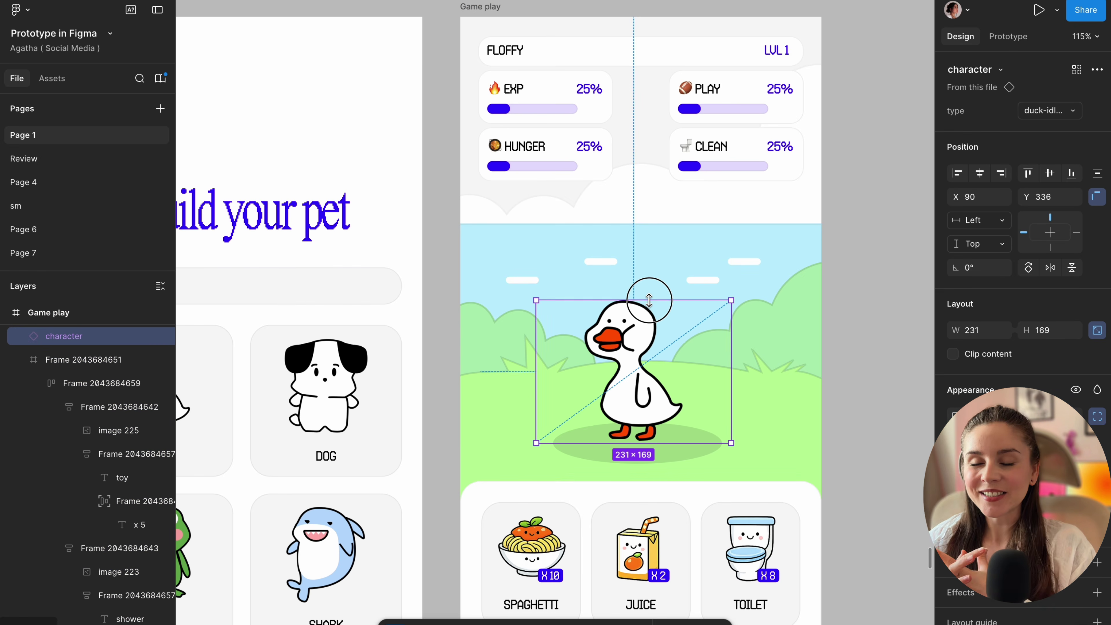
pyautogui.moveTo(639, 397); pyautogui.dragTo(642, 397)
pyautogui.moveTo(642, 397); pyautogui.dragTo(645, 398)
# Send the Splash screen, Character selection and Game play frames together to Figma Make
pyautogui.moveTo(395, 132); pyautogui.dragTo(894, 514)
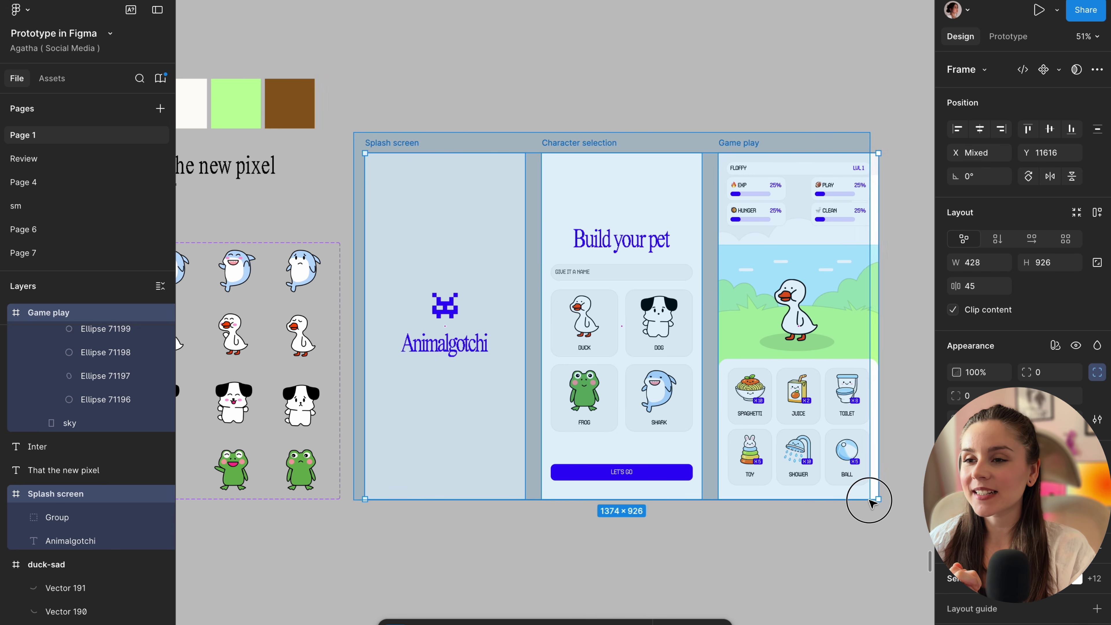
pyautogui.rightClick(387, 147)
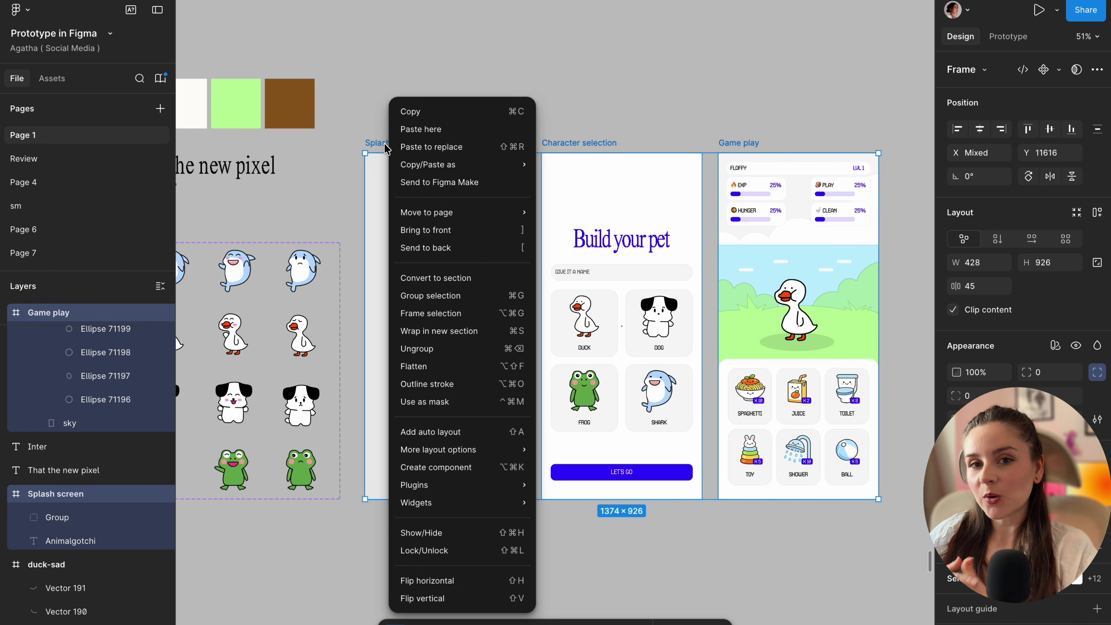
pyautogui.click(415, 182)
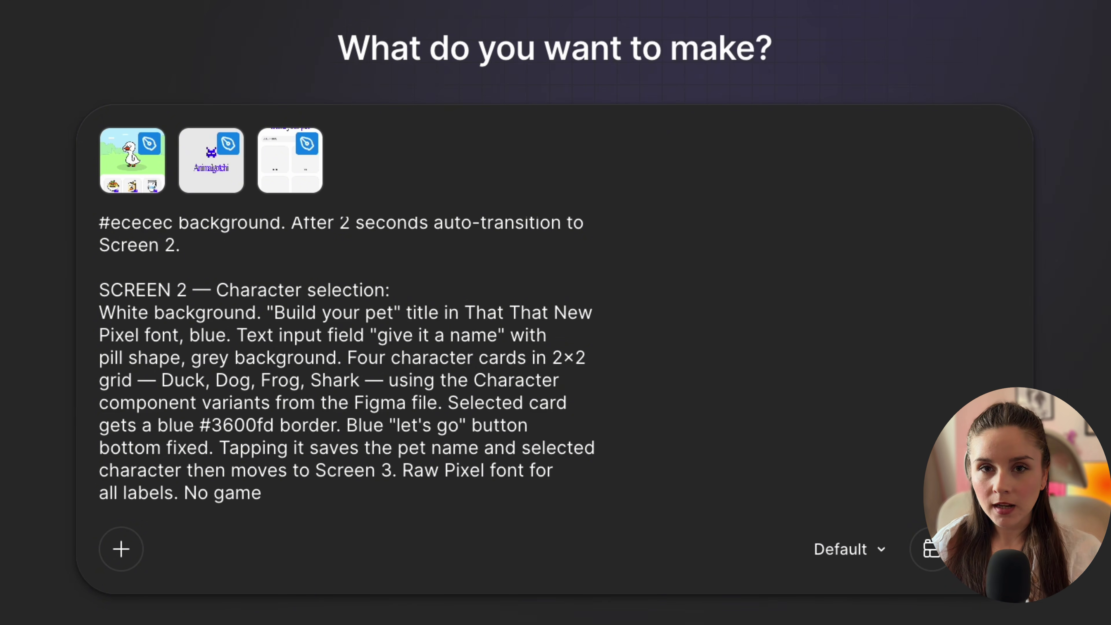
# Finish the app description prompt with "No game logic yet" and submit it
pyautogui.write('ogic')
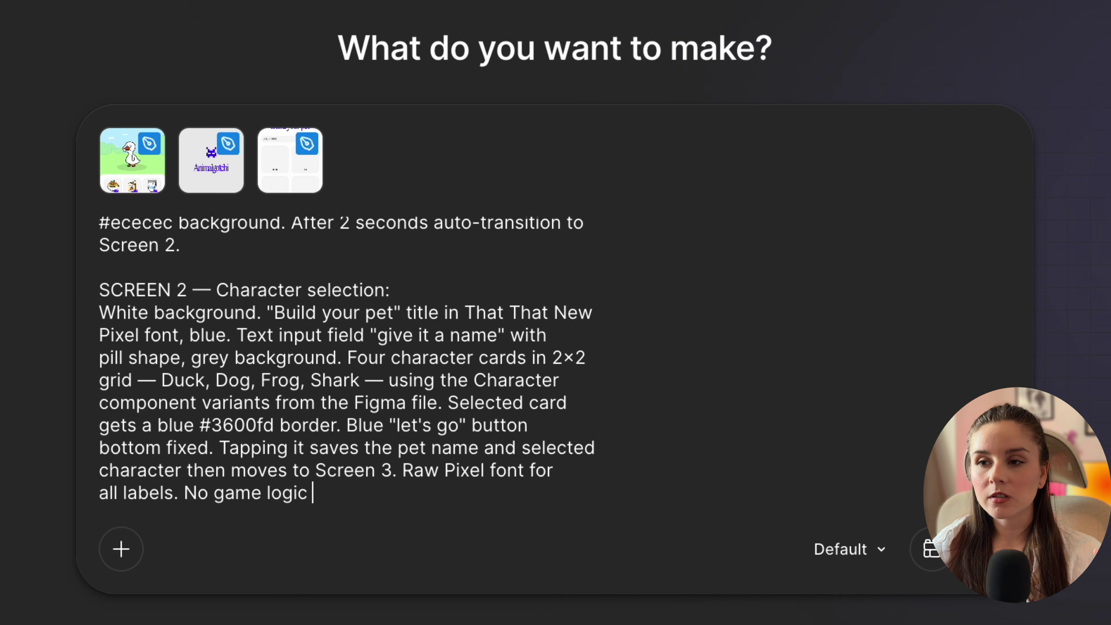
pyautogui.write(' yet')
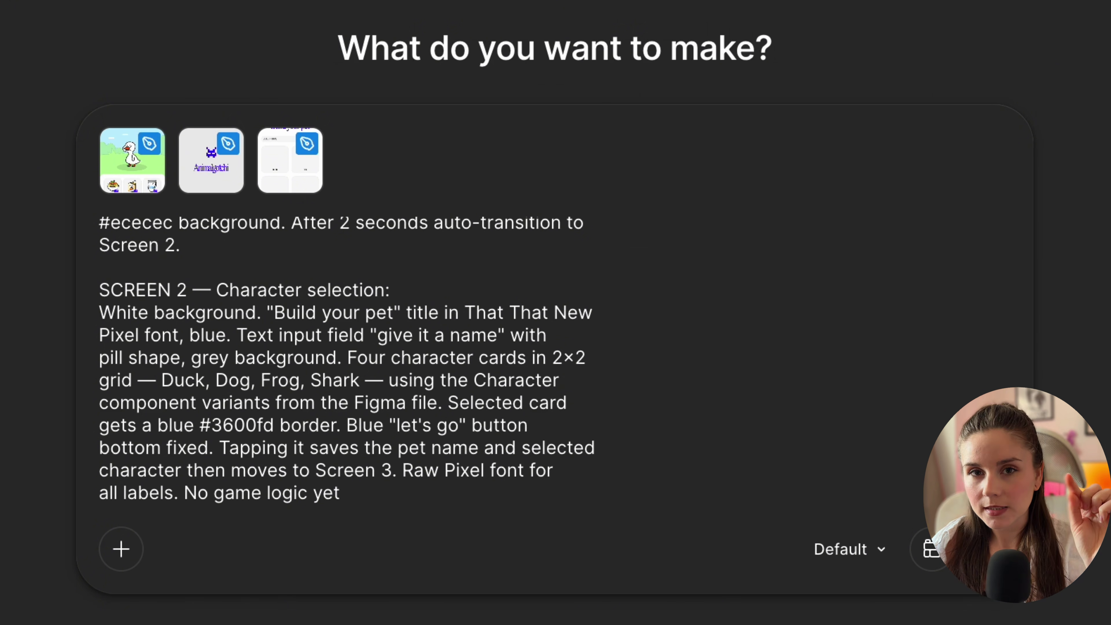
pyautogui.press('Return')
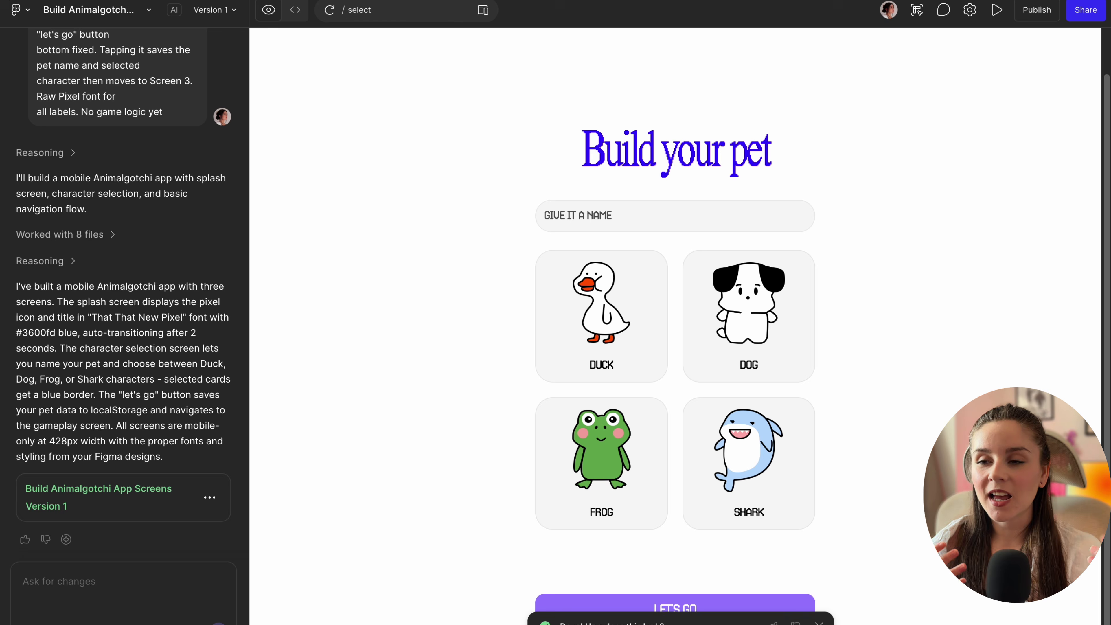
# Preview the generated app in a device frame and widen it to 439
pyautogui.click(483, 10)
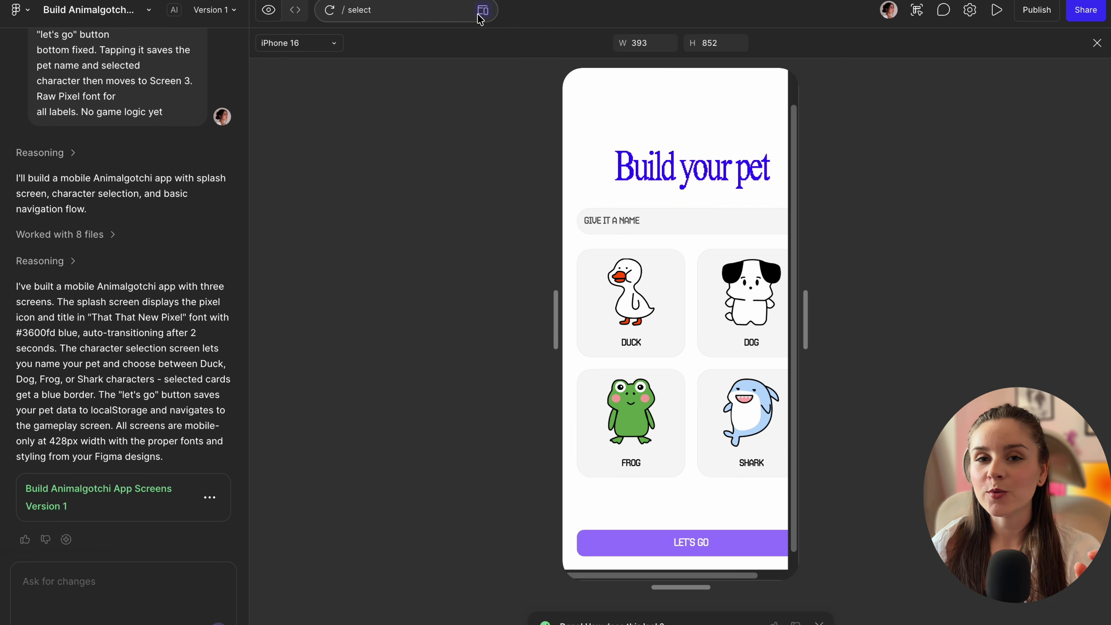
pyautogui.moveTo(809, 348)
pyautogui.mouseDown()
pyautogui.moveTo(820, 326)
pyautogui.moveTo(824, 338)
pyautogui.mouseUp()
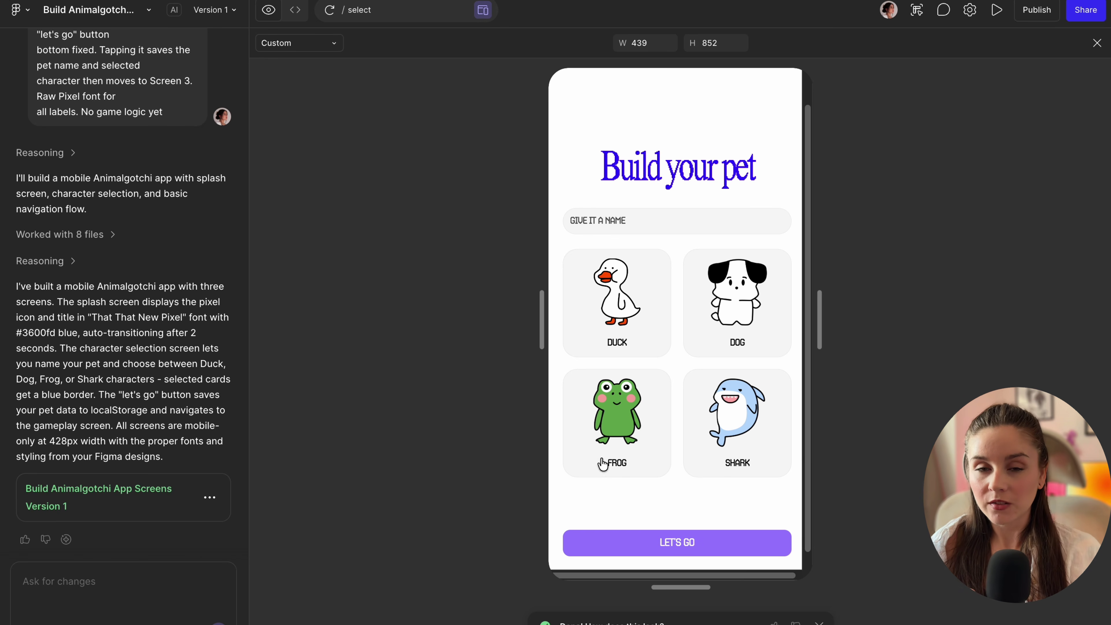
# Ask Figma Make for a revision with the prompt "make it responsive on devices <428px" and submit it
pyautogui.click(95, 599)
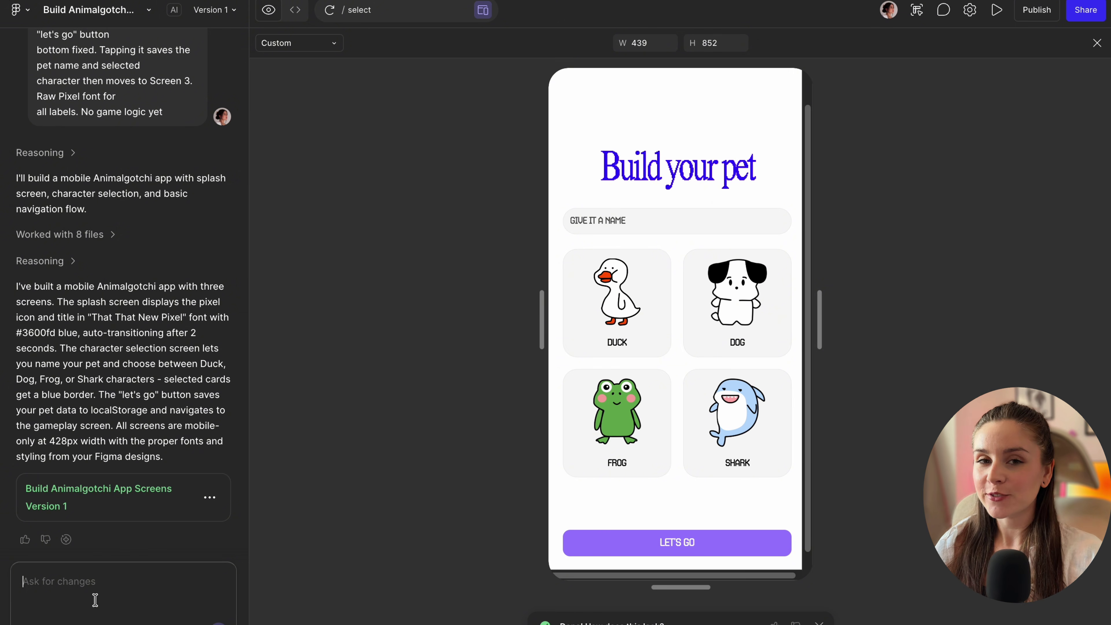
pyautogui.write('make it ')
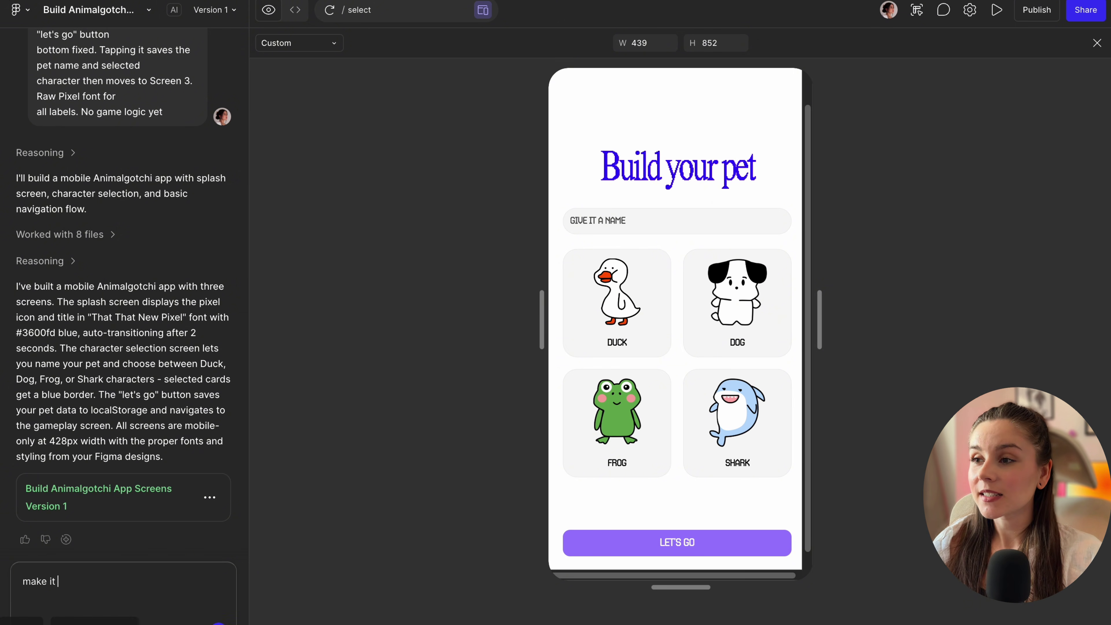
pyautogui.write('responsive on devices')
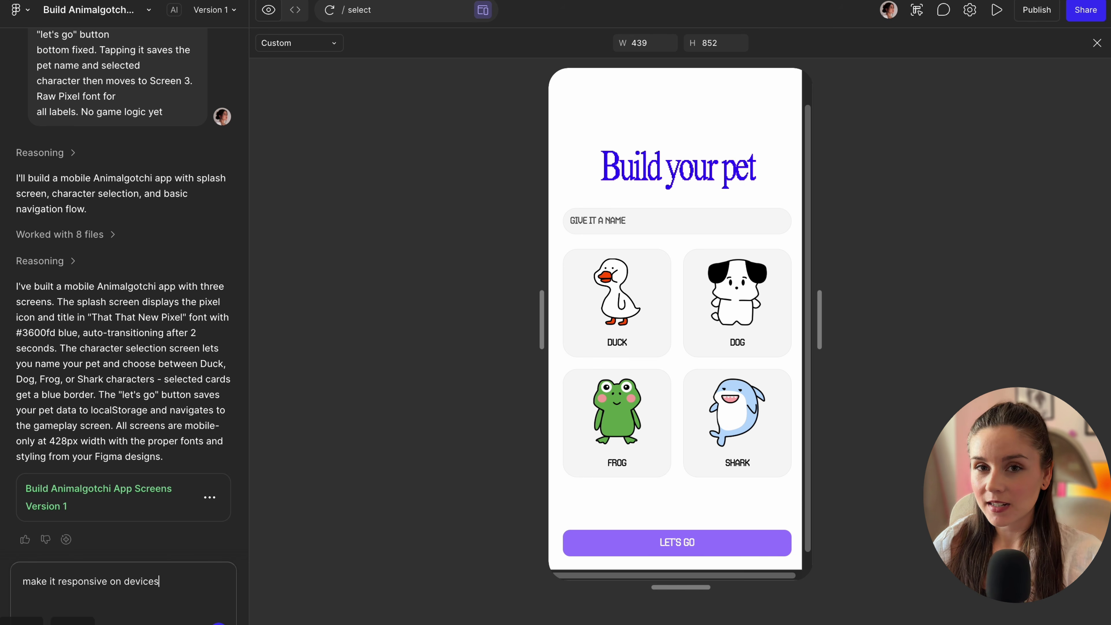
pyautogui.write(' <428')
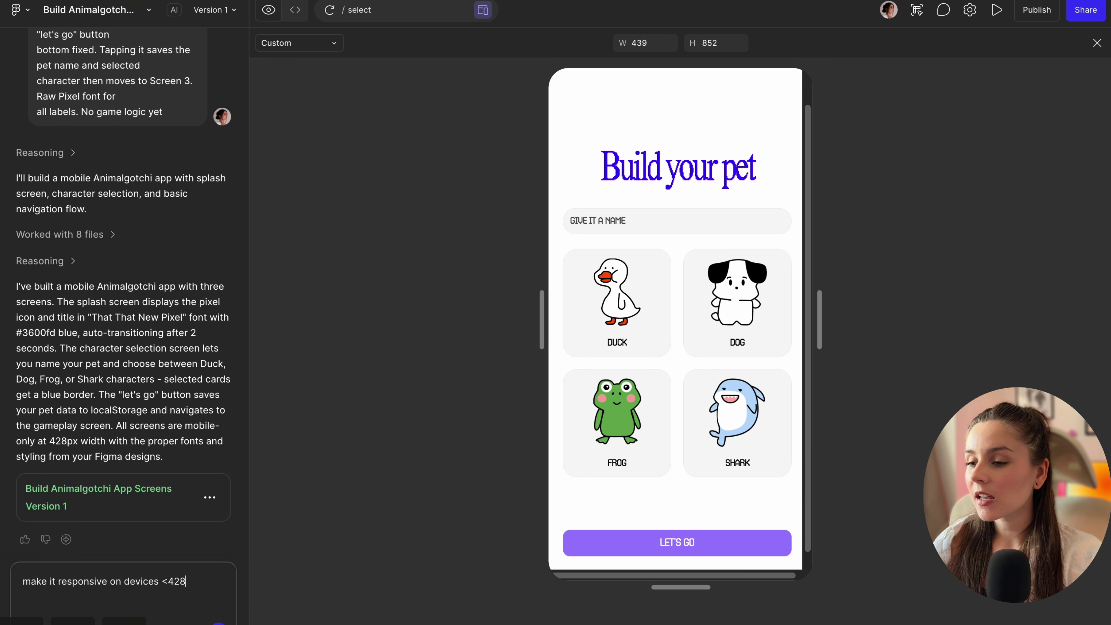
pyautogui.write('px')
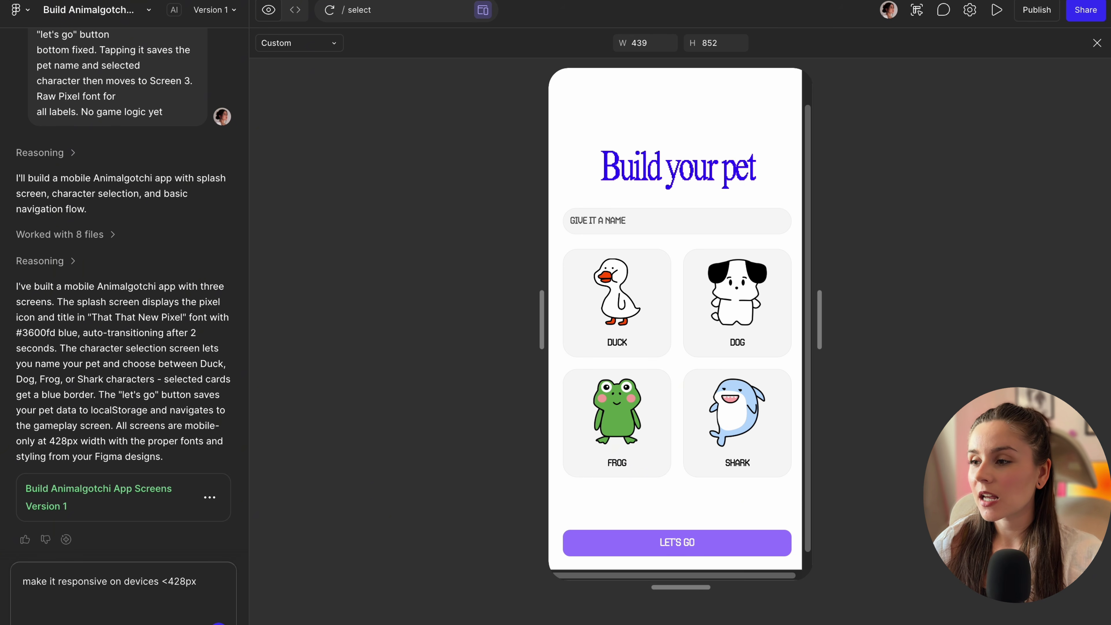
pyautogui.press('Return')
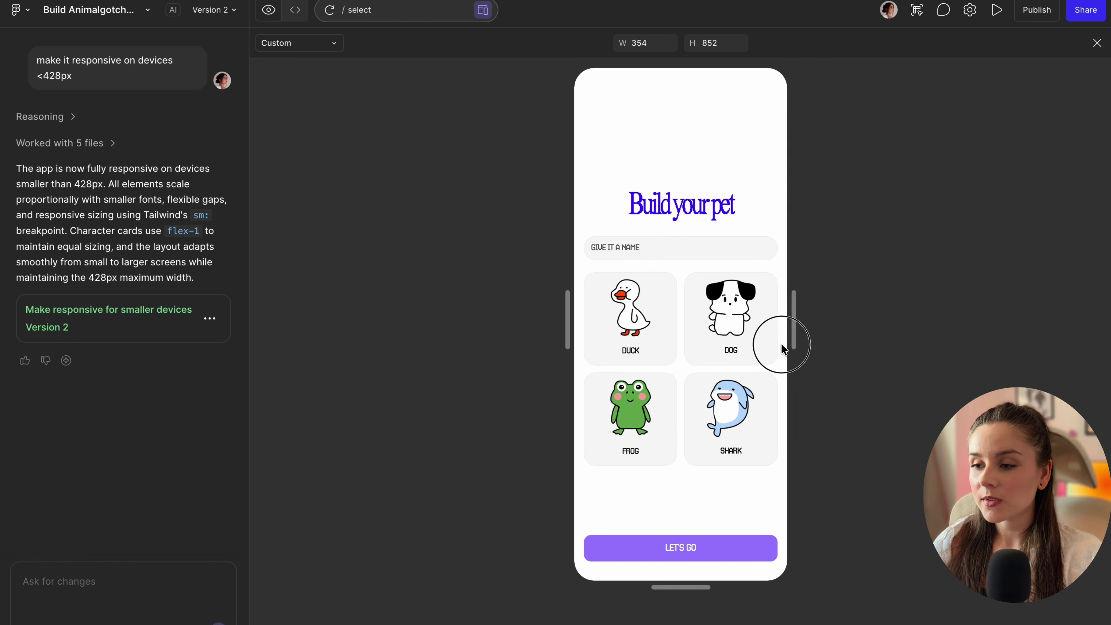
# Test the responsive layout by widening the preview frame, and set its width to 428
pyautogui.moveTo(786, 348); pyautogui.dragTo(831, 368)
pyautogui.click(635, 44)
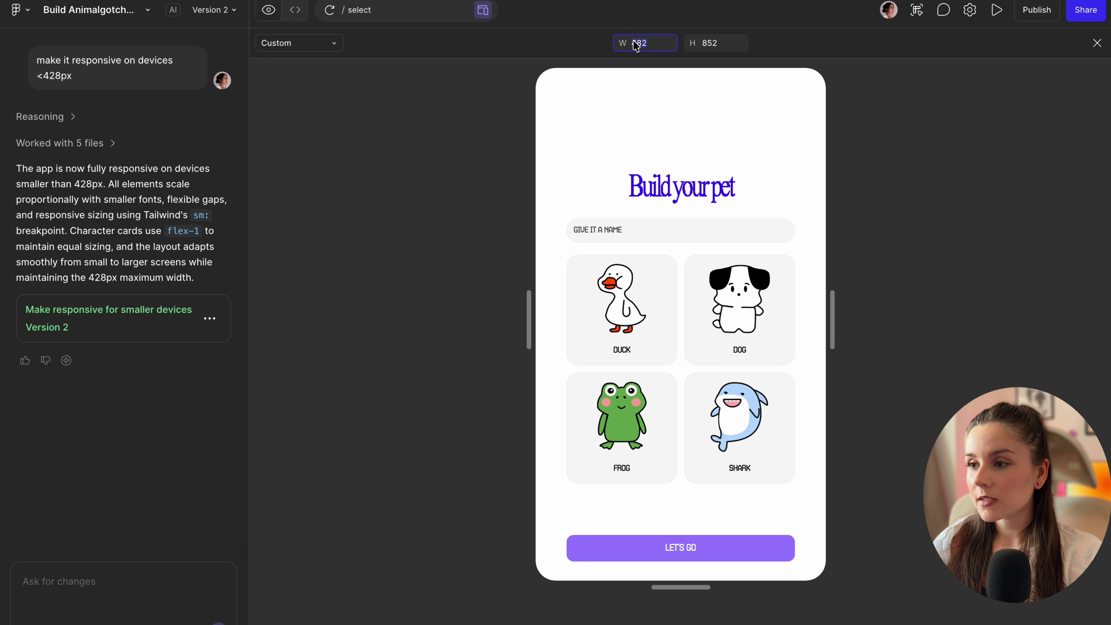
pyautogui.write('428')
pyautogui.press('Return')
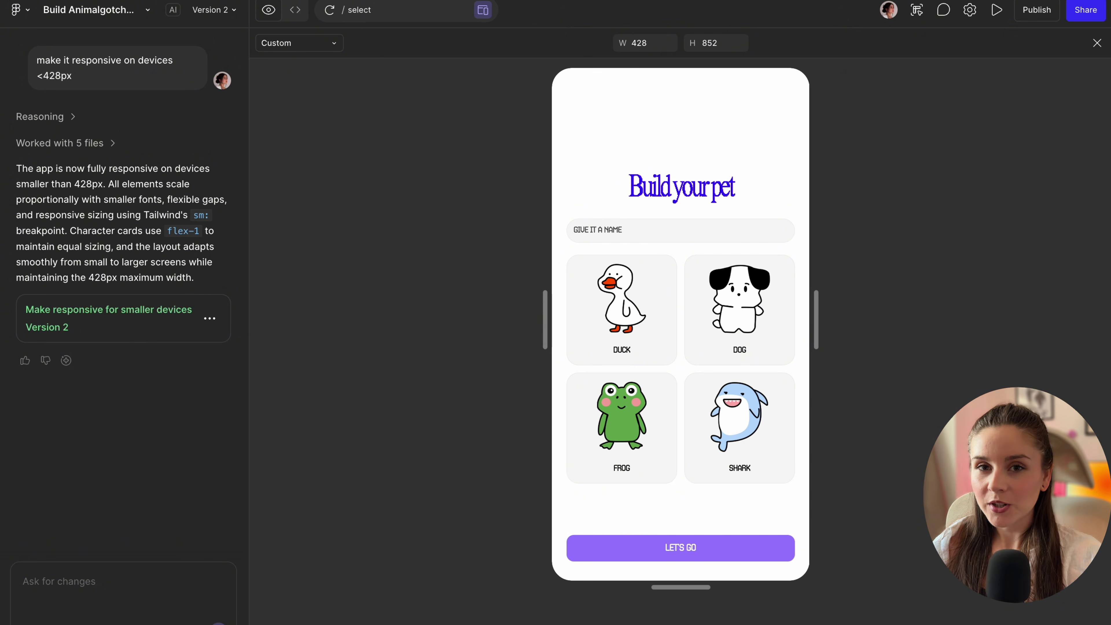
# Read through the gameplay screen prompt, including the outdoor scene, bottom item panel and stat effects
pyautogui.scroll(10, 122, 306)
pyautogui.scroll(-2, 122, 306)
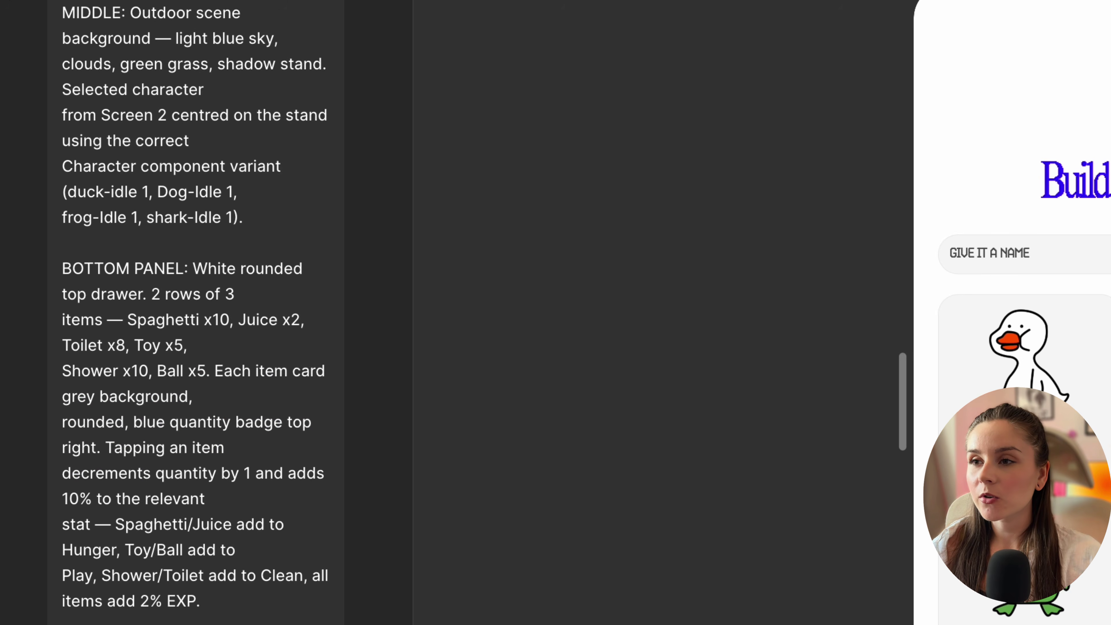
pyautogui.scroll(10, 193, 307)
pyautogui.scroll(-9, 193, 306)
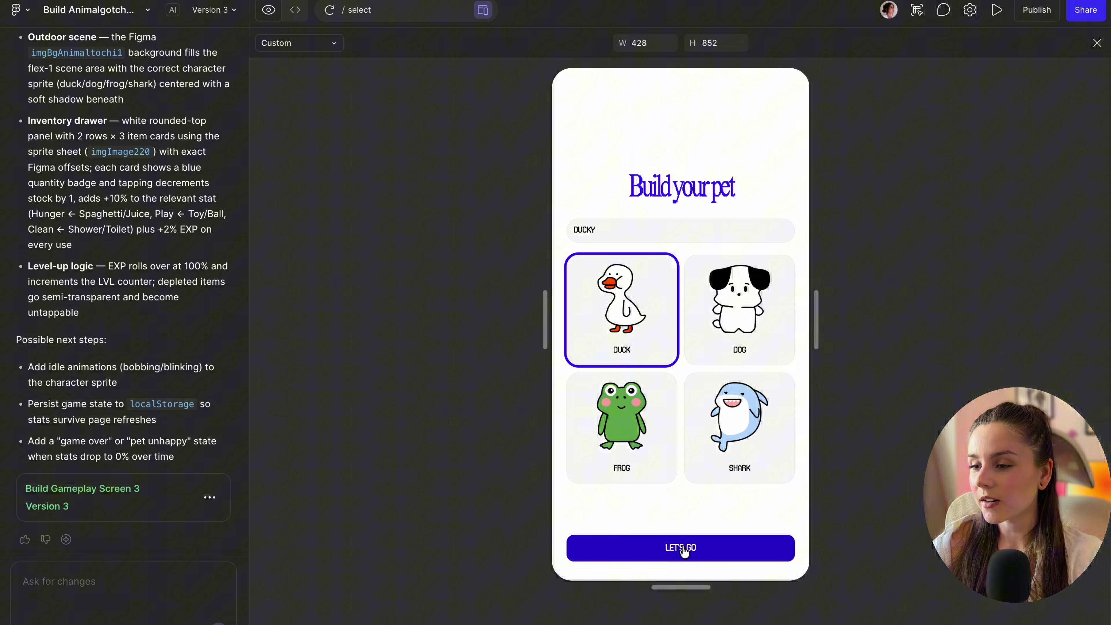
# Start the game with the selected duck in the preview and try the Toilet item on it
pyautogui.click(683, 547)
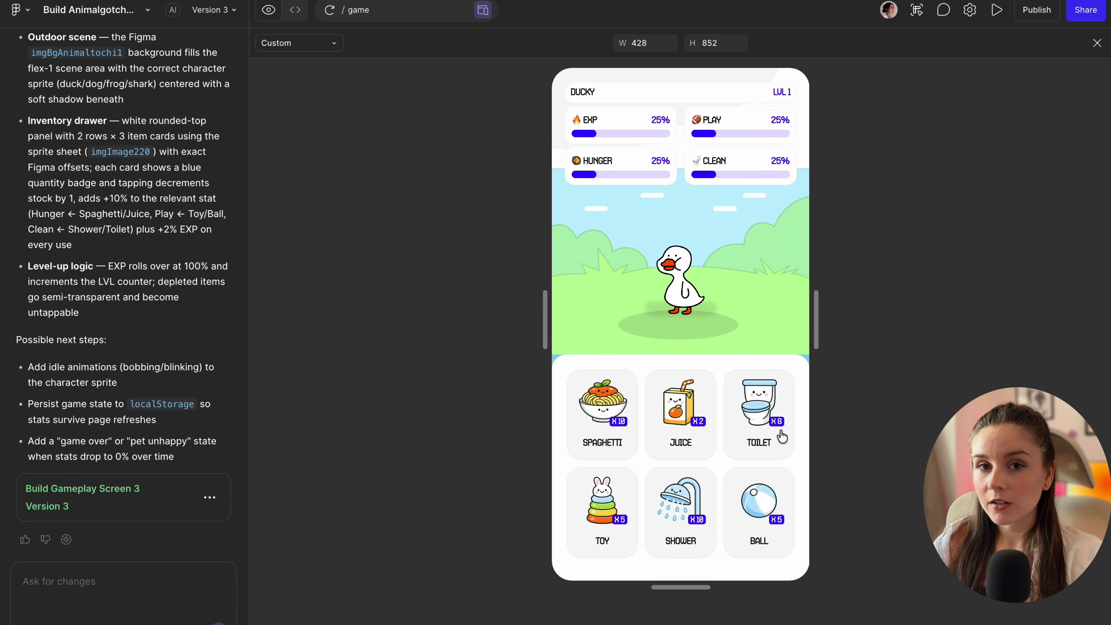
pyautogui.click(750, 412)
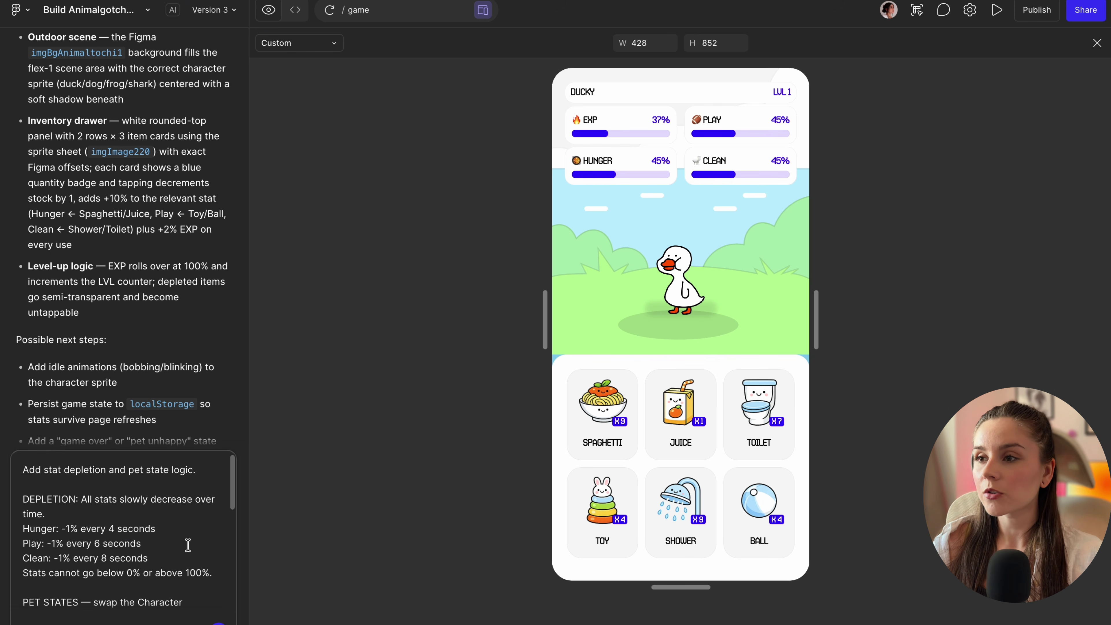
# Submit the stat depletion and pet state prompt, and review the animation prompt covering item effects, level up and stat bars
pyautogui.click(218, 621)
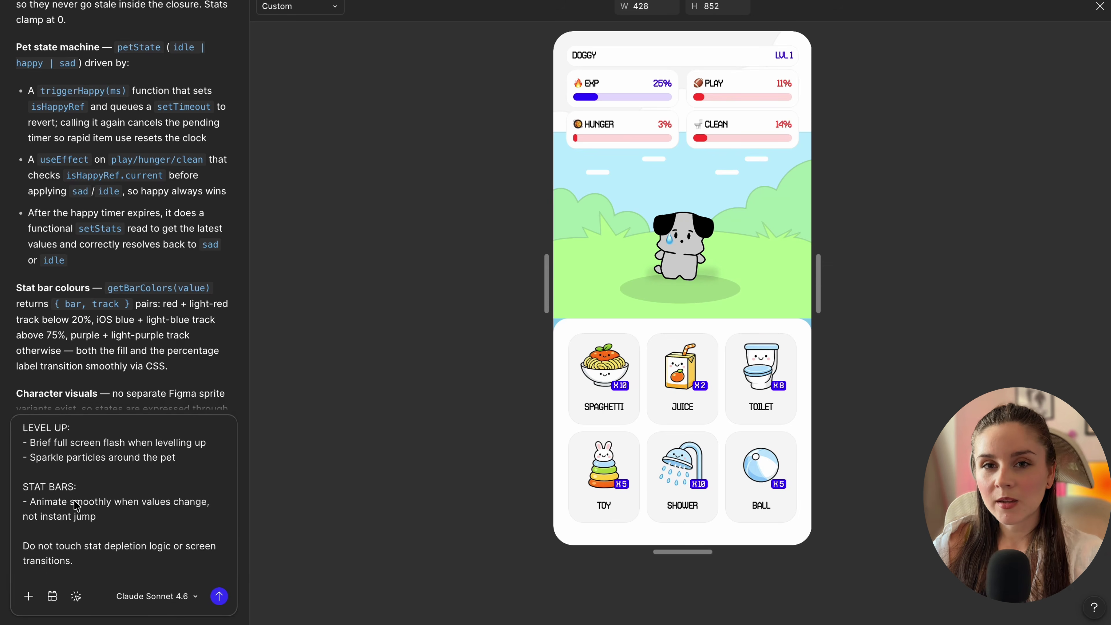
pyautogui.scroll(5, 73, 500)
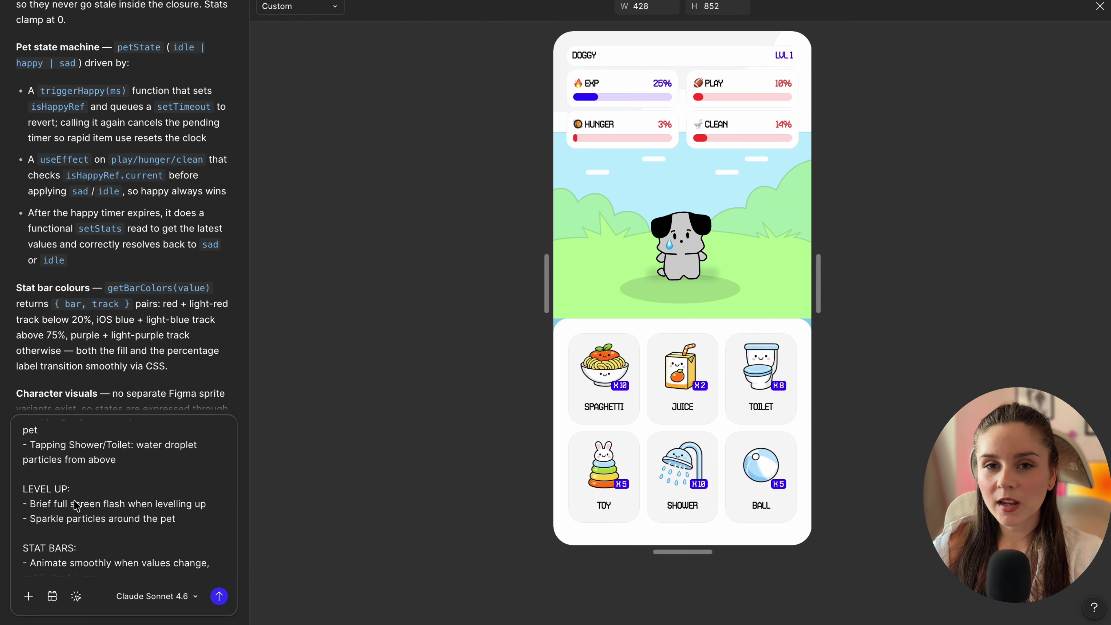
pyautogui.moveTo(28, 433); pyautogui.dragTo(148, 489)
pyautogui.click(149, 487)
pyautogui.scroll(-3, 149, 485)
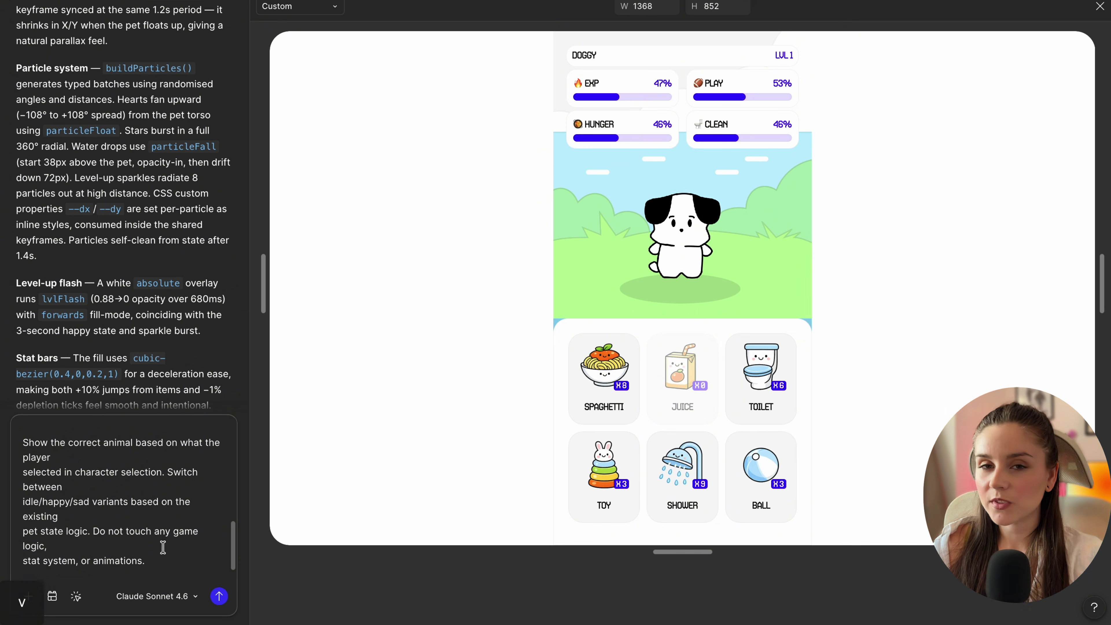
# Review and submit the prompt replacing all character images with the 12 idle, happy and sad variants of the Figma Character component
pyautogui.scroll(10, 164, 547)
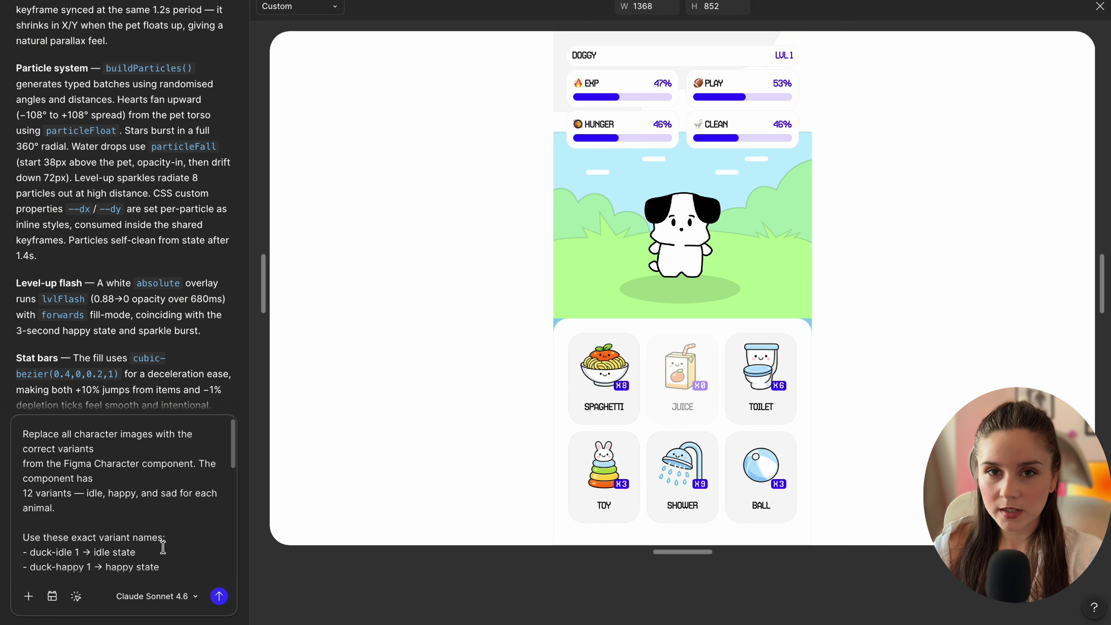
pyautogui.scroll(-1, 112, 500)
pyautogui.scroll(1, 113, 500)
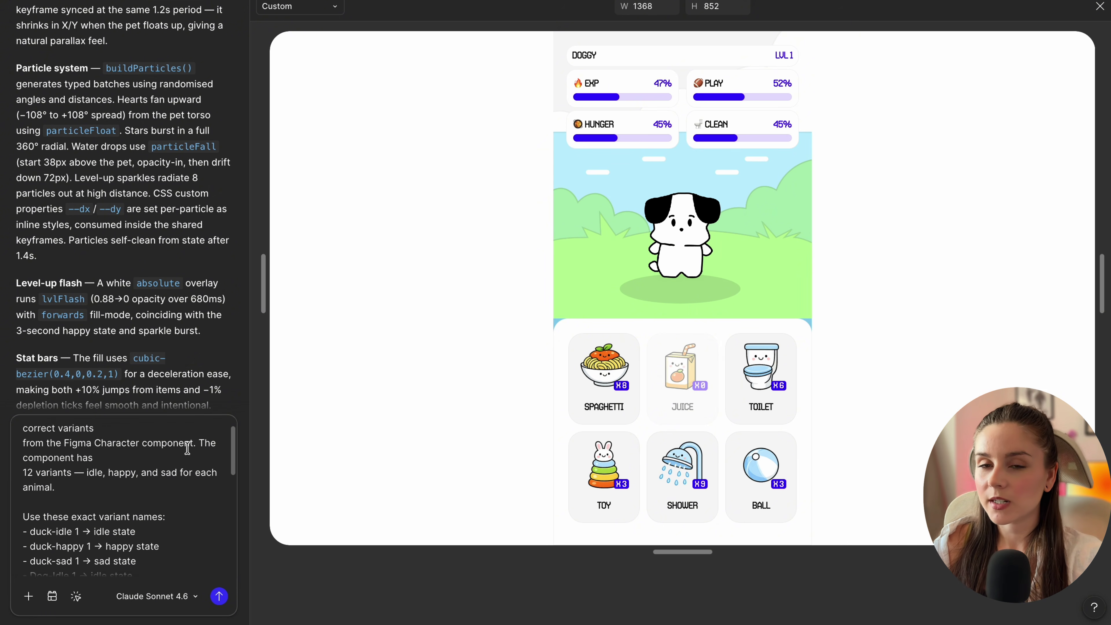
pyautogui.scroll(-5, 187, 447)
pyautogui.click(219, 596)
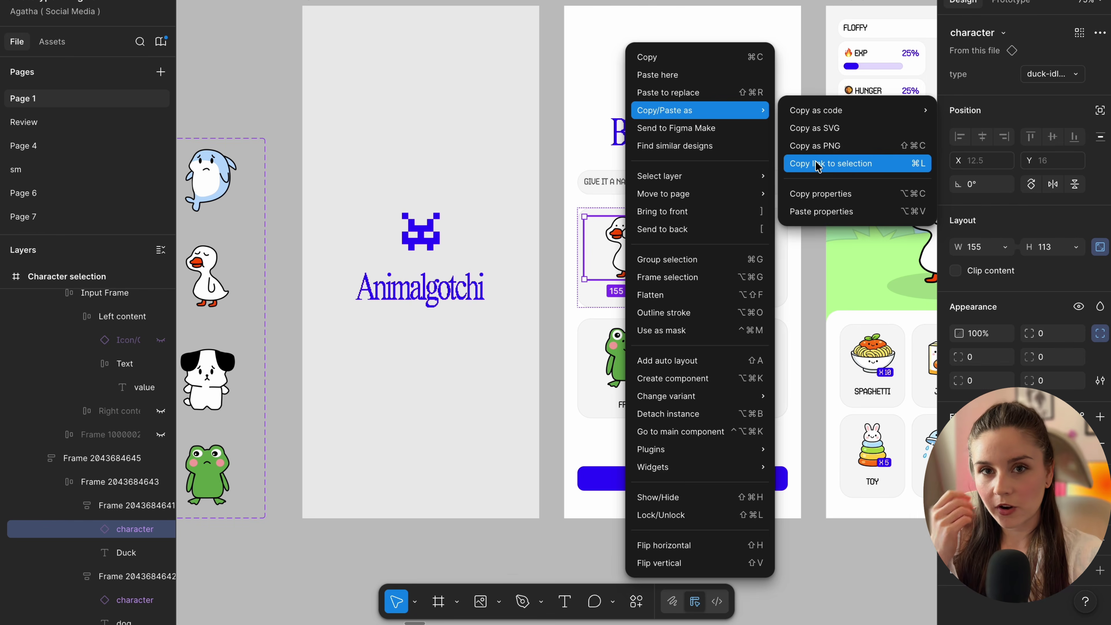
# Copy the link to the duck character instance in the Character selection frame and paste it into the Figma Make prompt
pyautogui.click(816, 162)
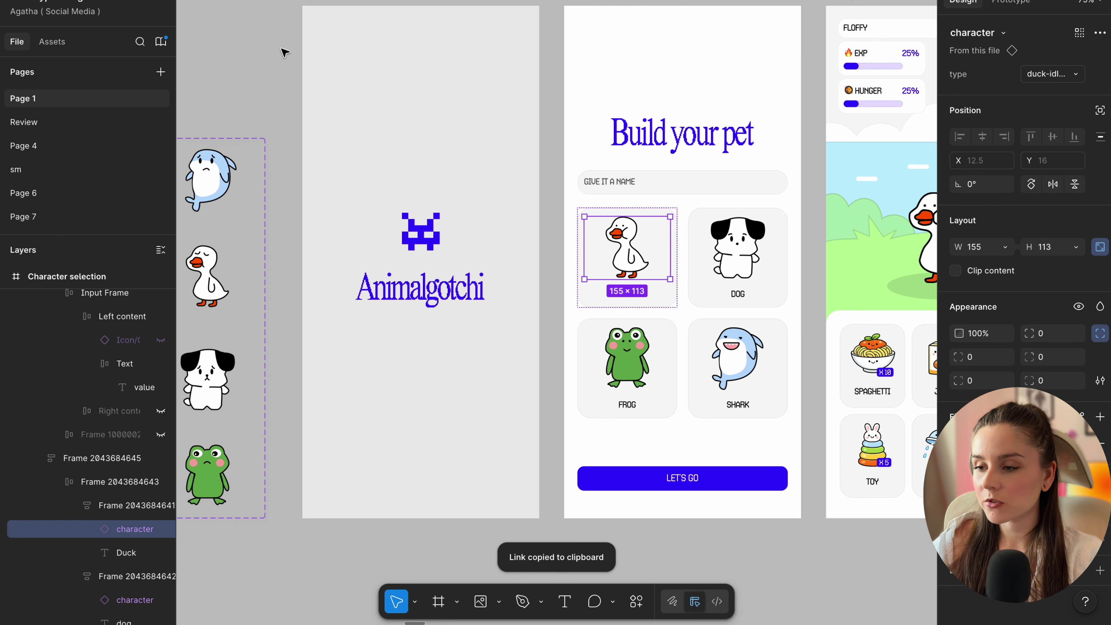
pyautogui.click(262, 1)
pyautogui.click(174, 545)
pyautogui.press('super+v')
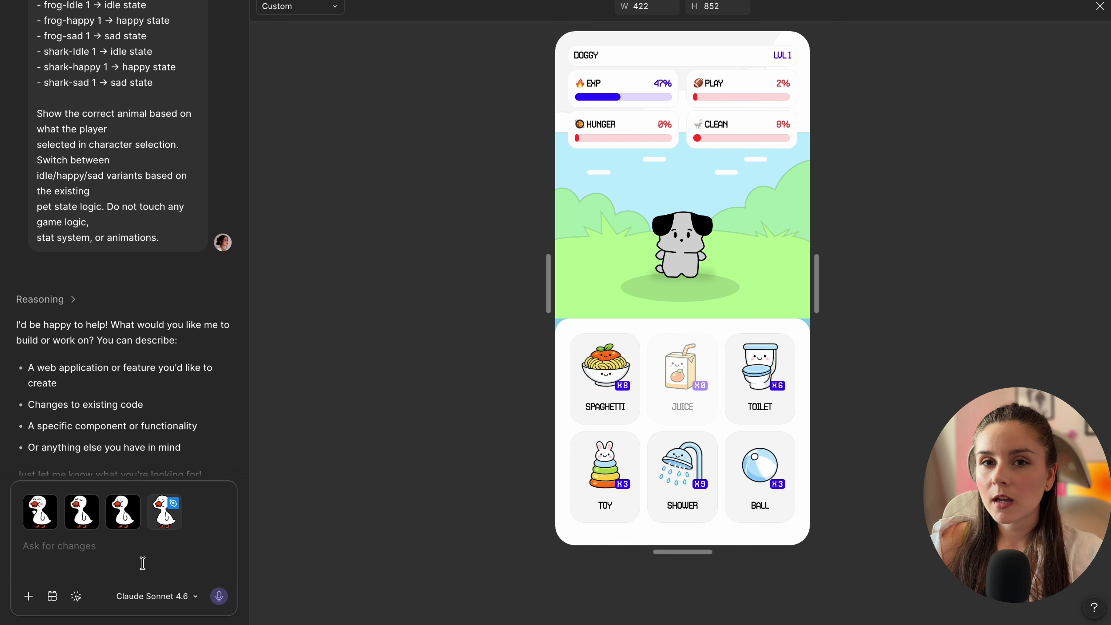
pyautogui.click(135, 553)
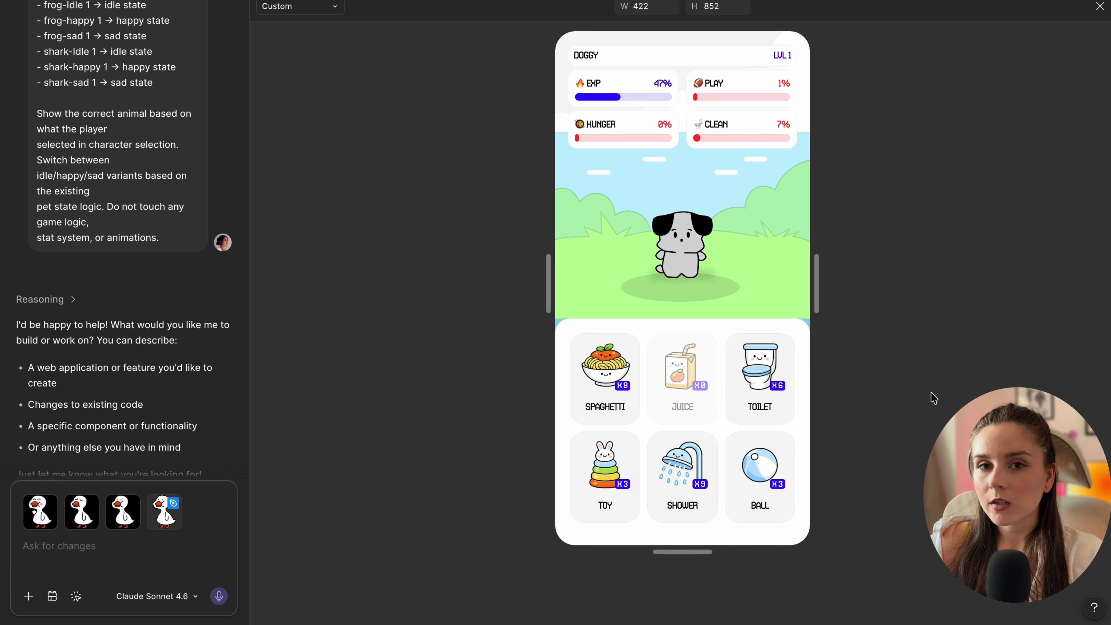